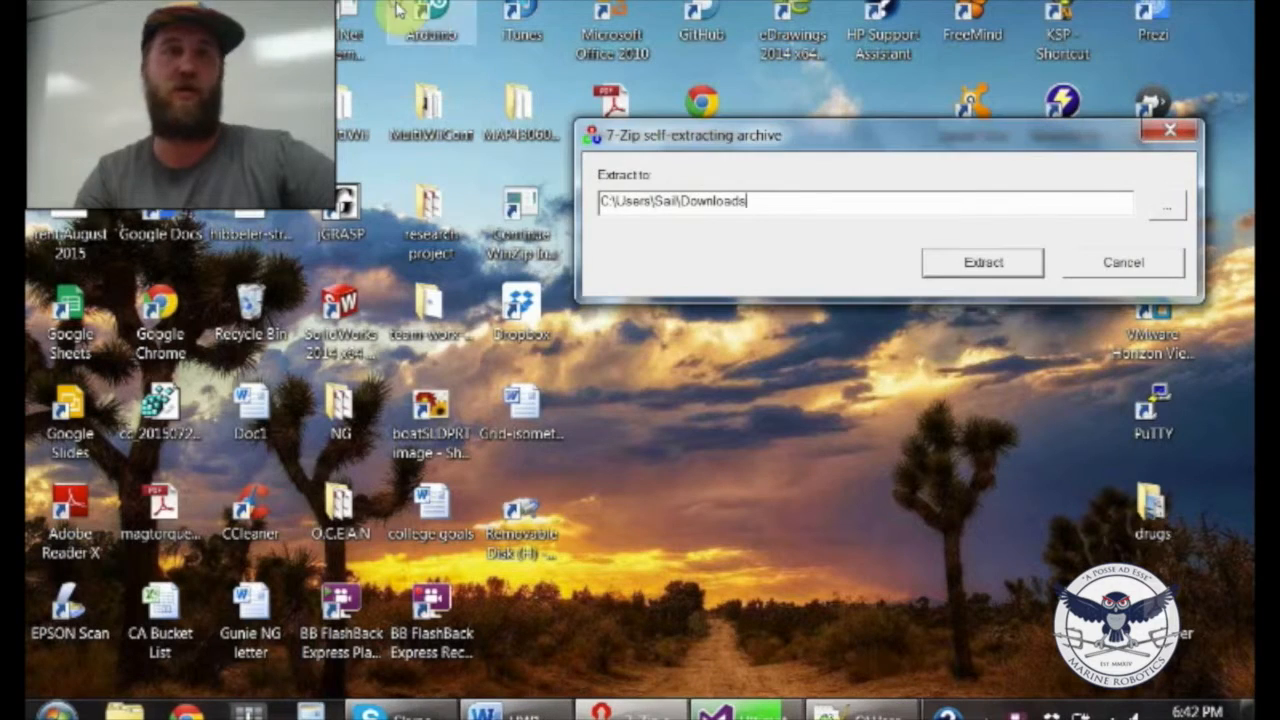
left_click_drag(902, 138, 650, 103)
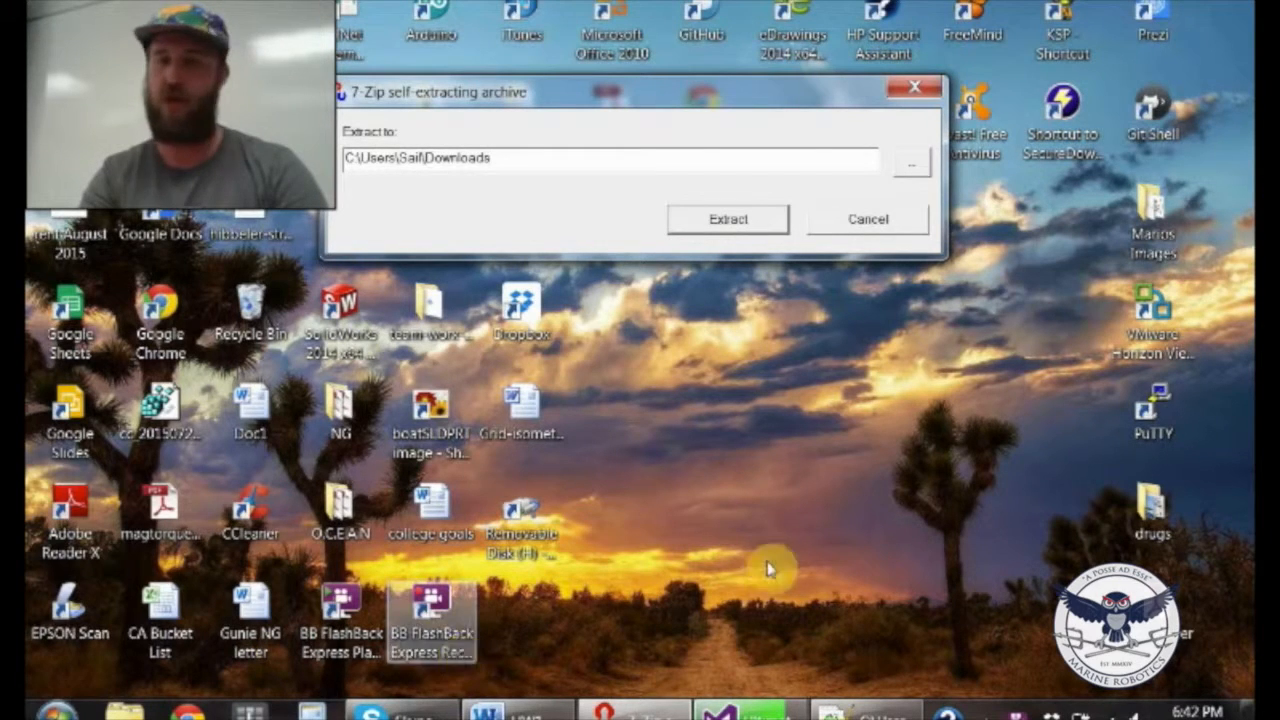
left_click_drag(640, 92, 877, 48)
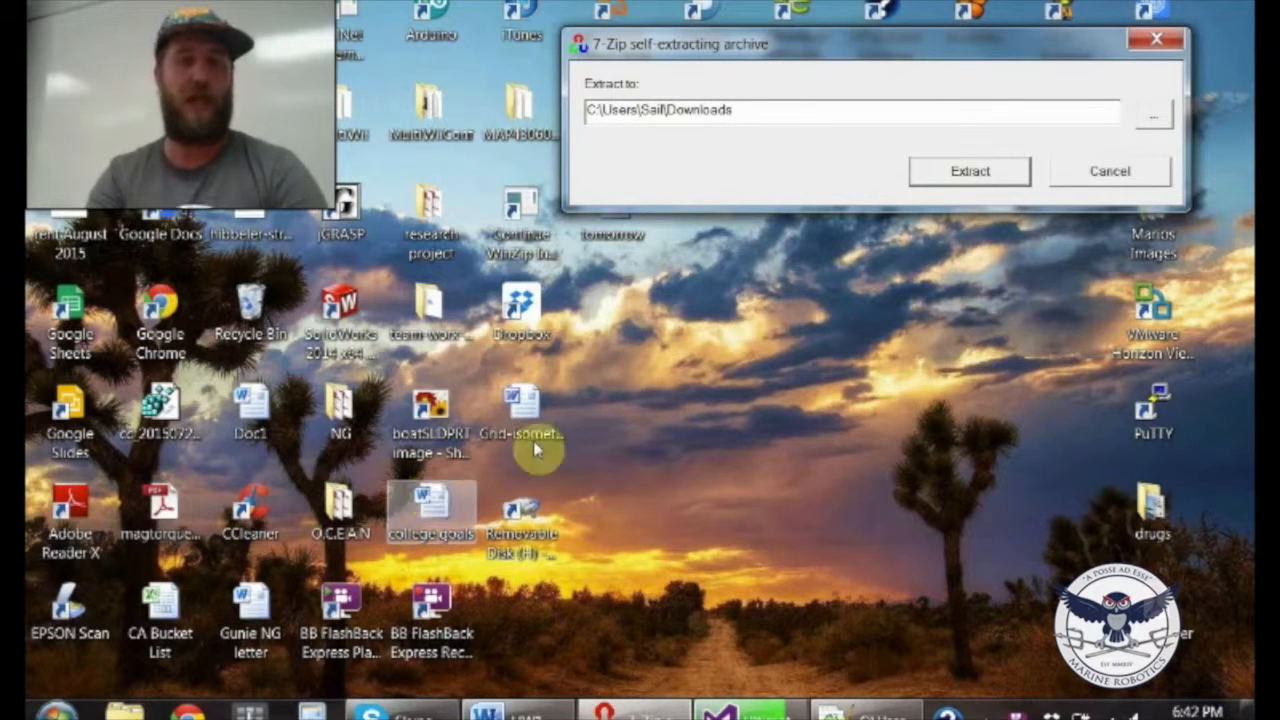
left_click(620, 714)
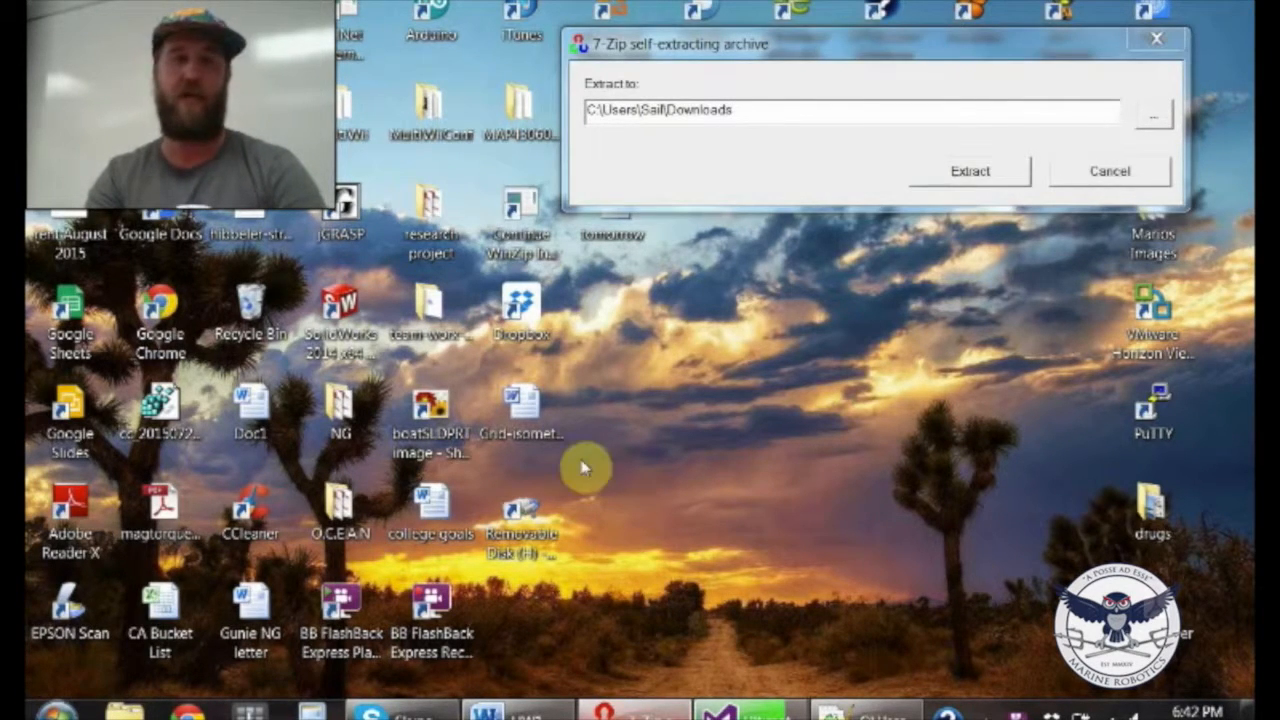
left_click(751, 149)
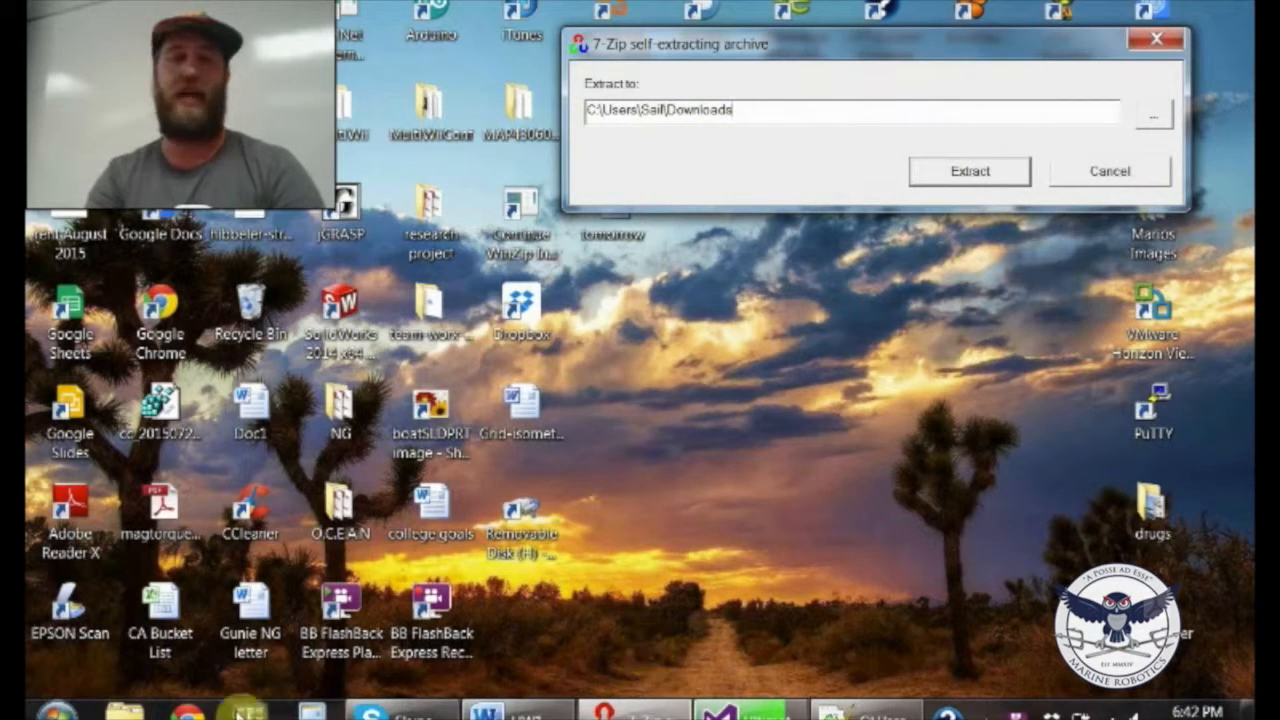
Open the Downloads folder in Windows Explorer and look through it for the OpenCV archive
left_click(125, 712)
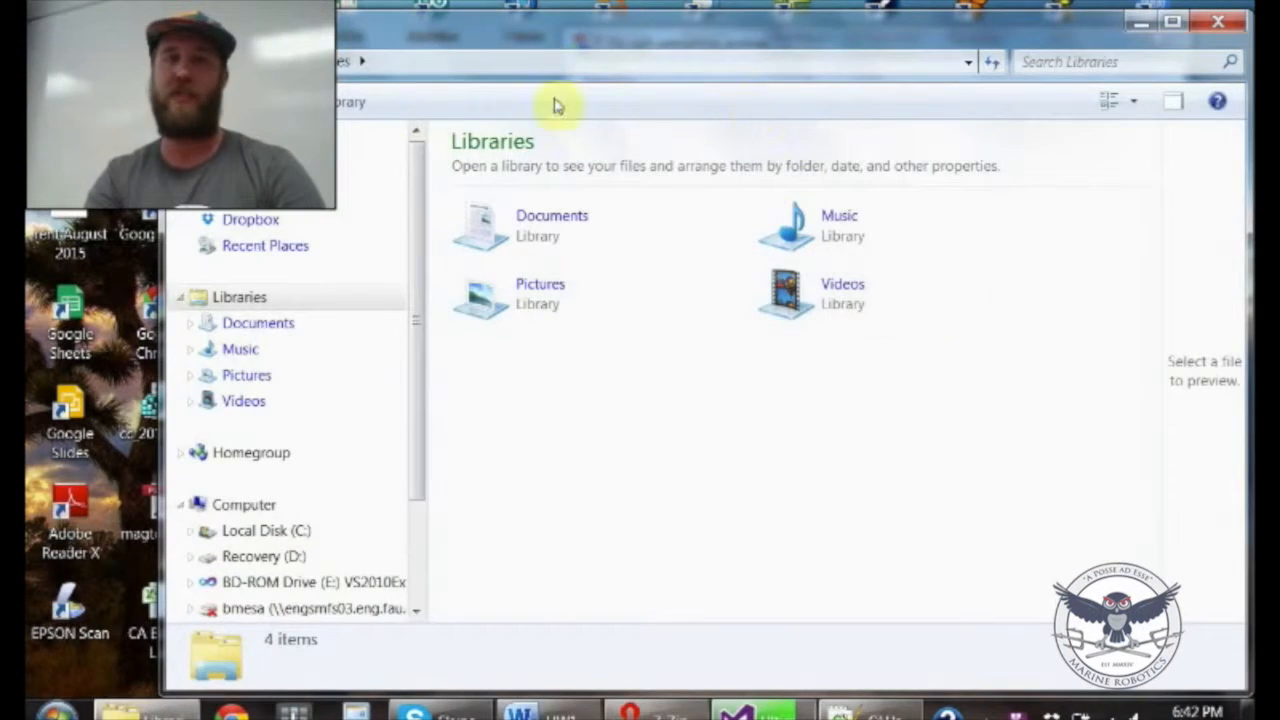
left_click(290, 200)
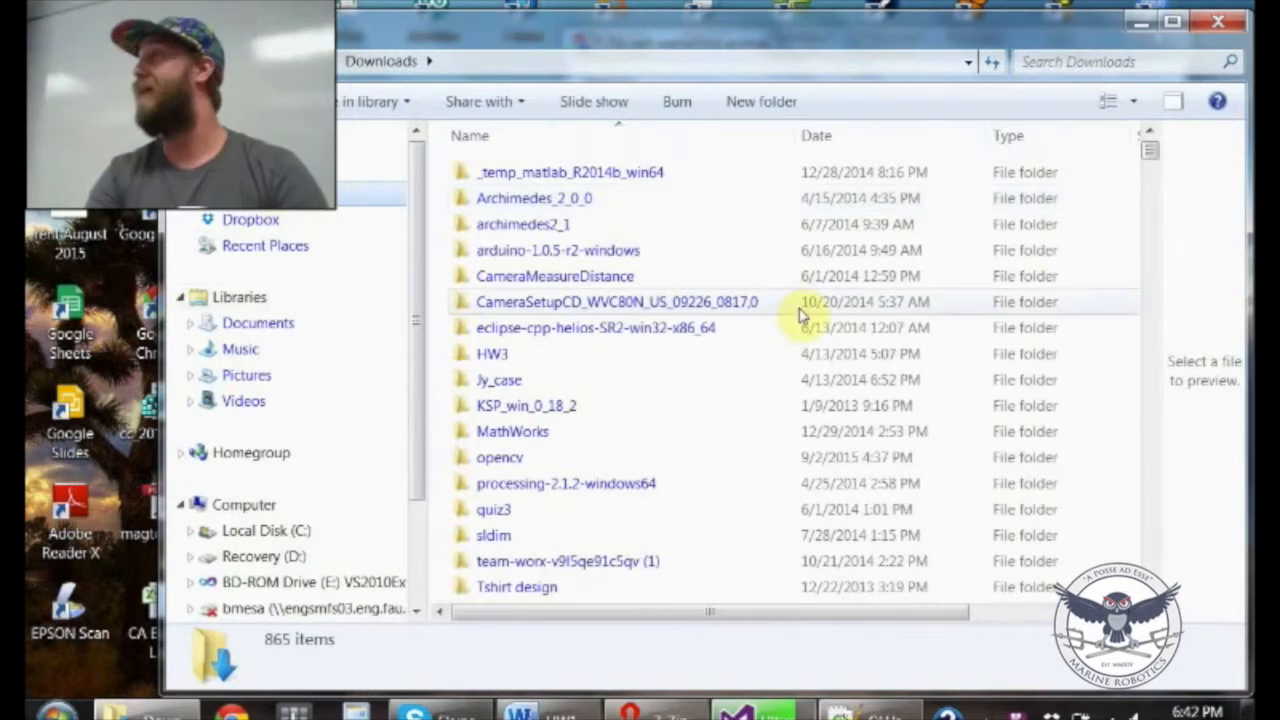
left_click(1051, 63)
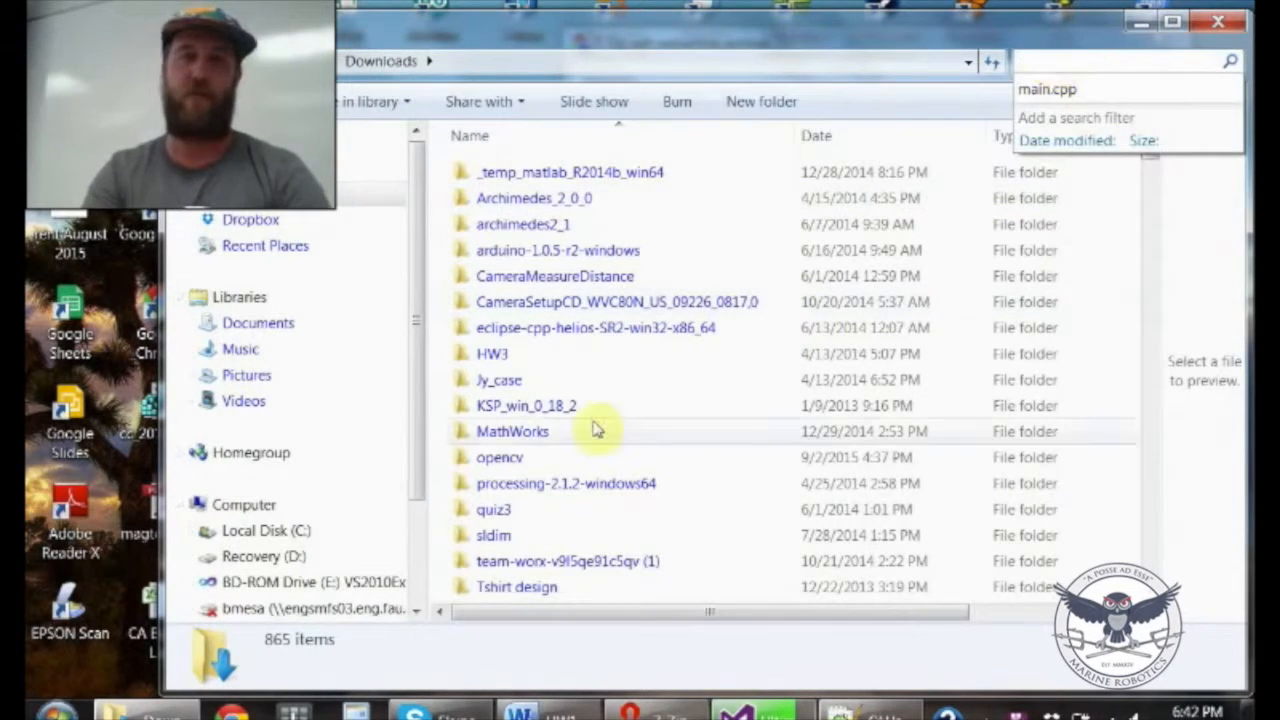
left_click(550, 458)
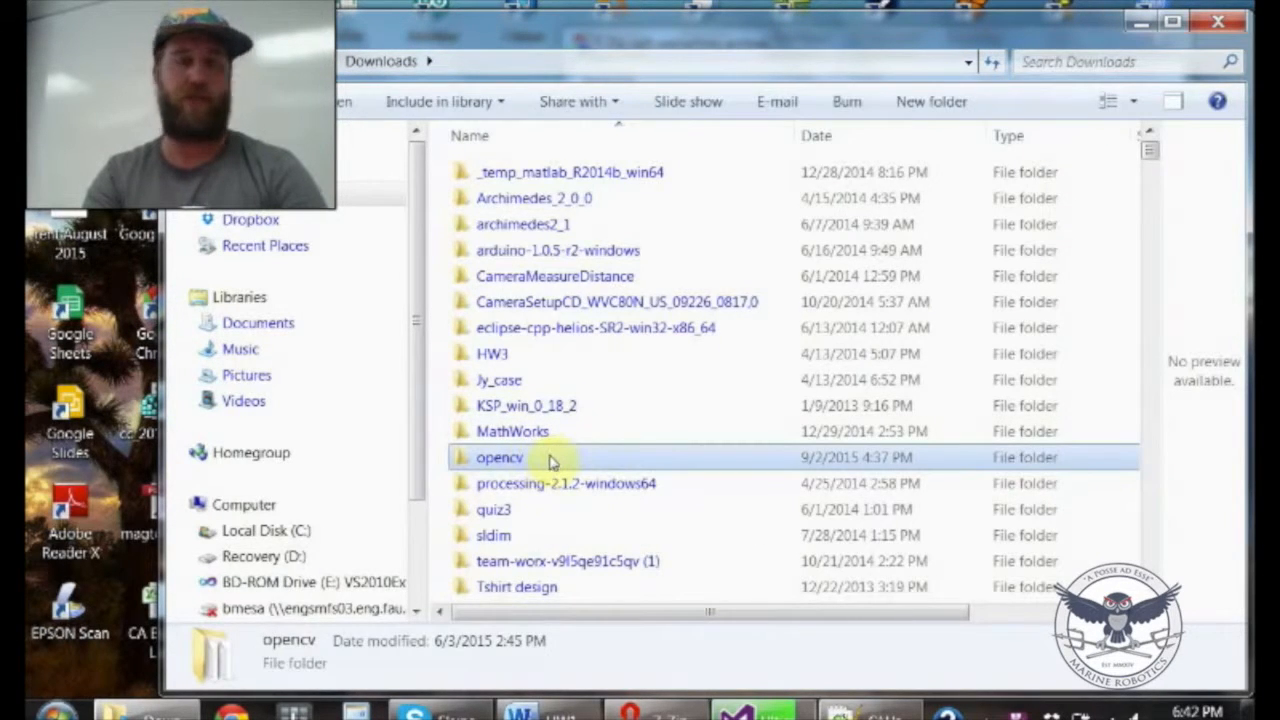
scroll(550, 460, "down", 7)
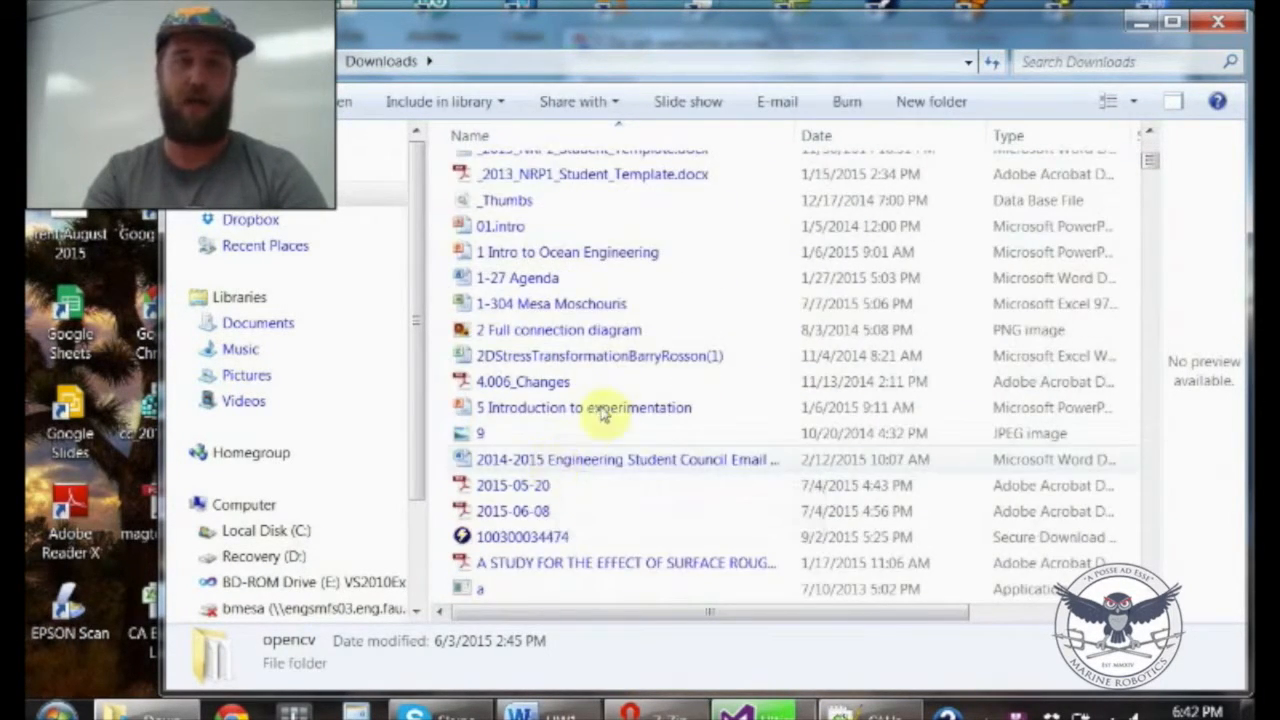
Search the Downloads folder for "opencv"
left_click(1075, 63)
type("opencv")
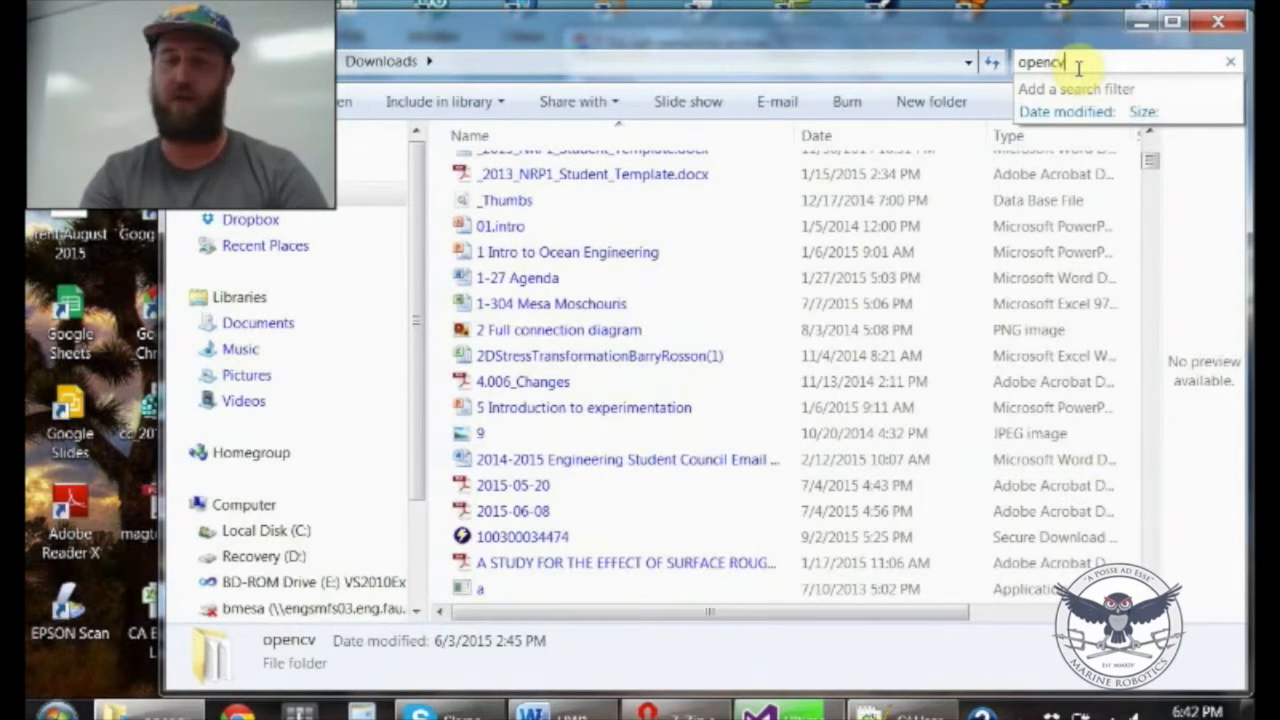
type(".exe")
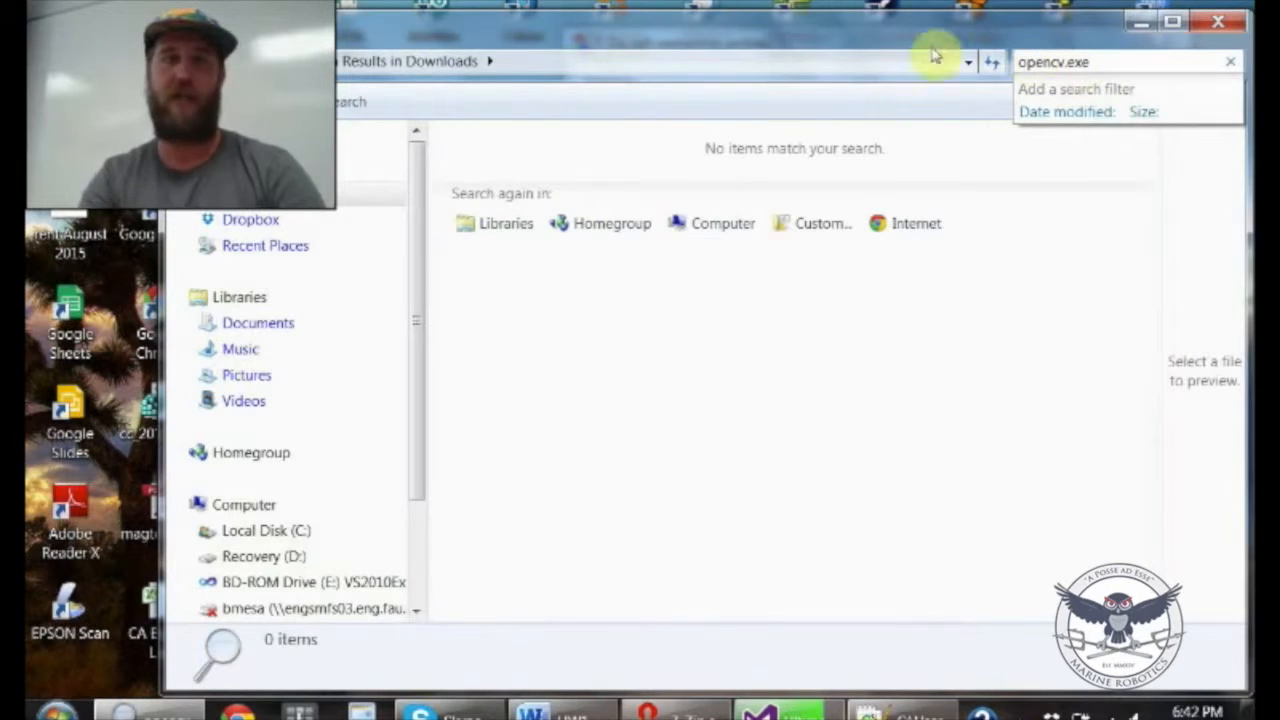
key("BackSpace")
key("BackSpace")
key("BackSpace")
type("zip")
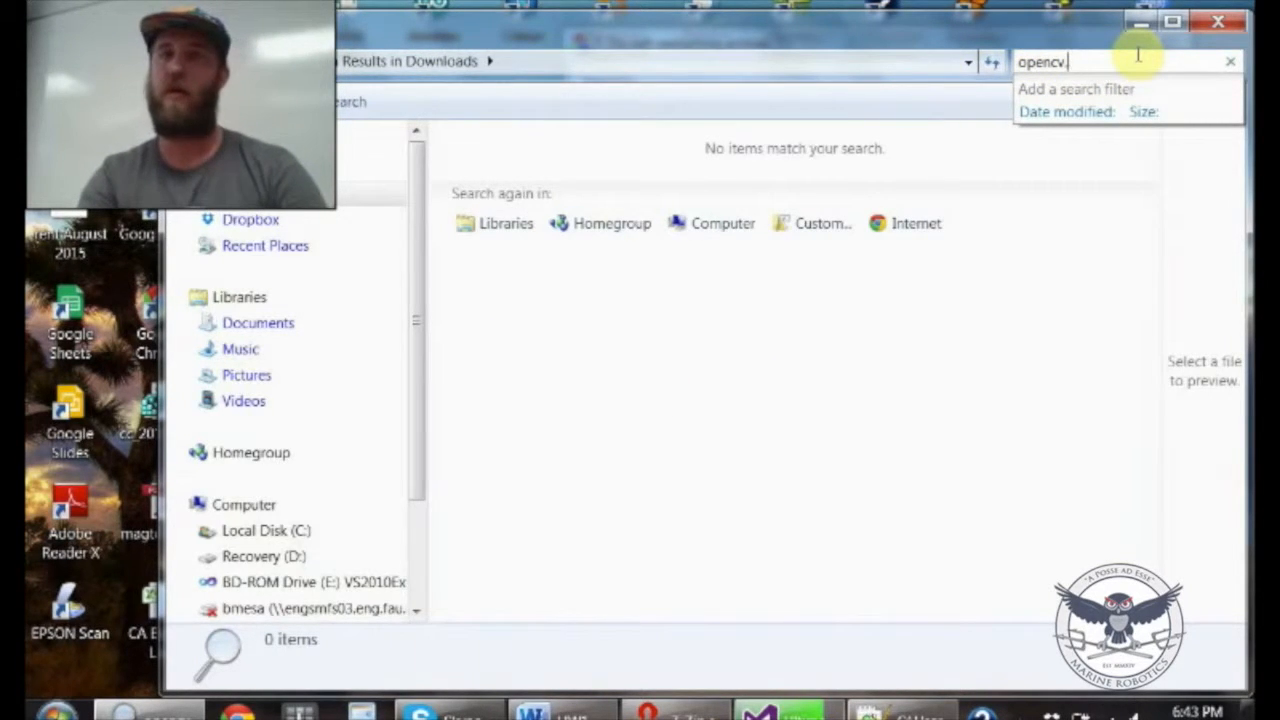
key("BackSpace")
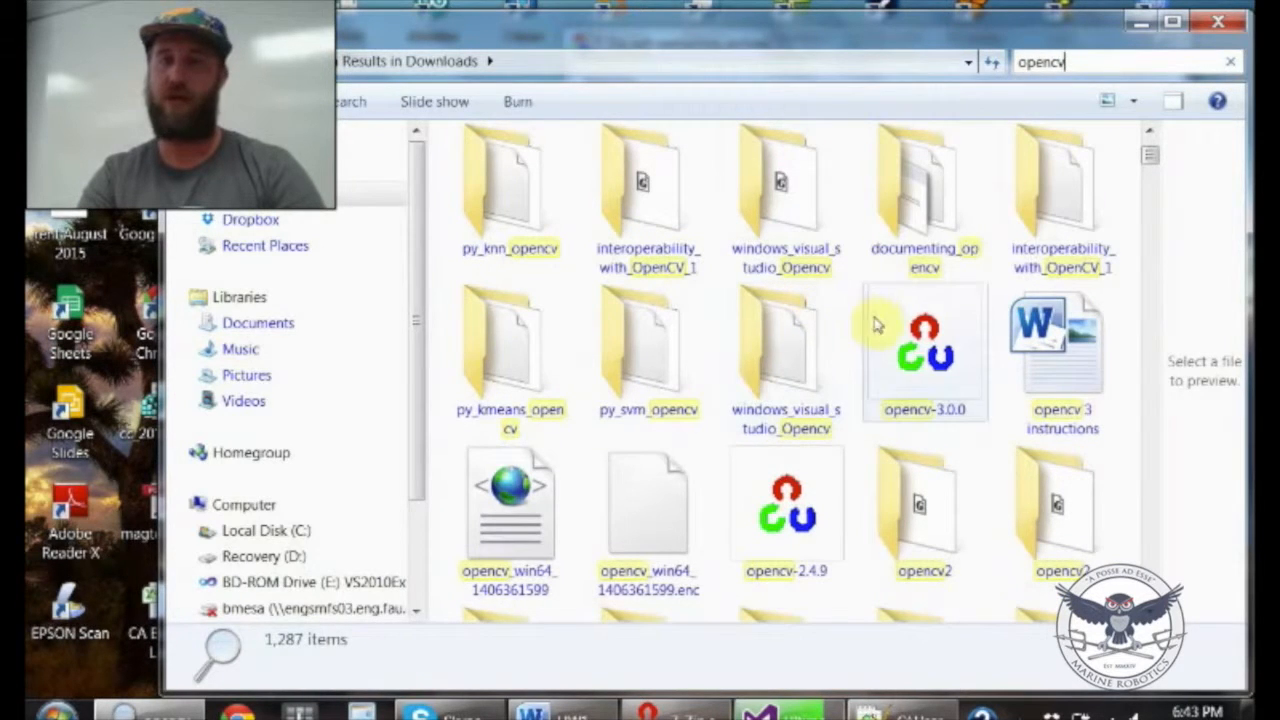
Run the opencv-3.0.0 self-extracting archive, then close the Explorer window and the older extraction dialog
left_click(887, 342)
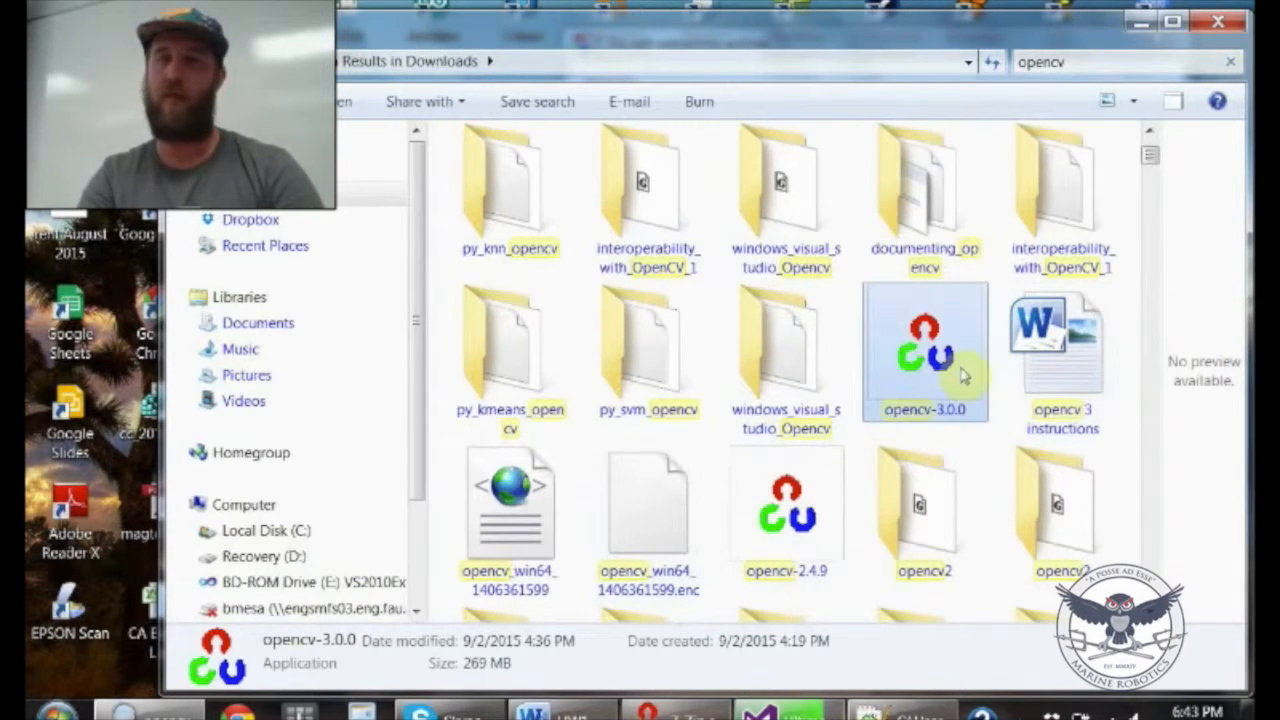
double_click(883, 398)
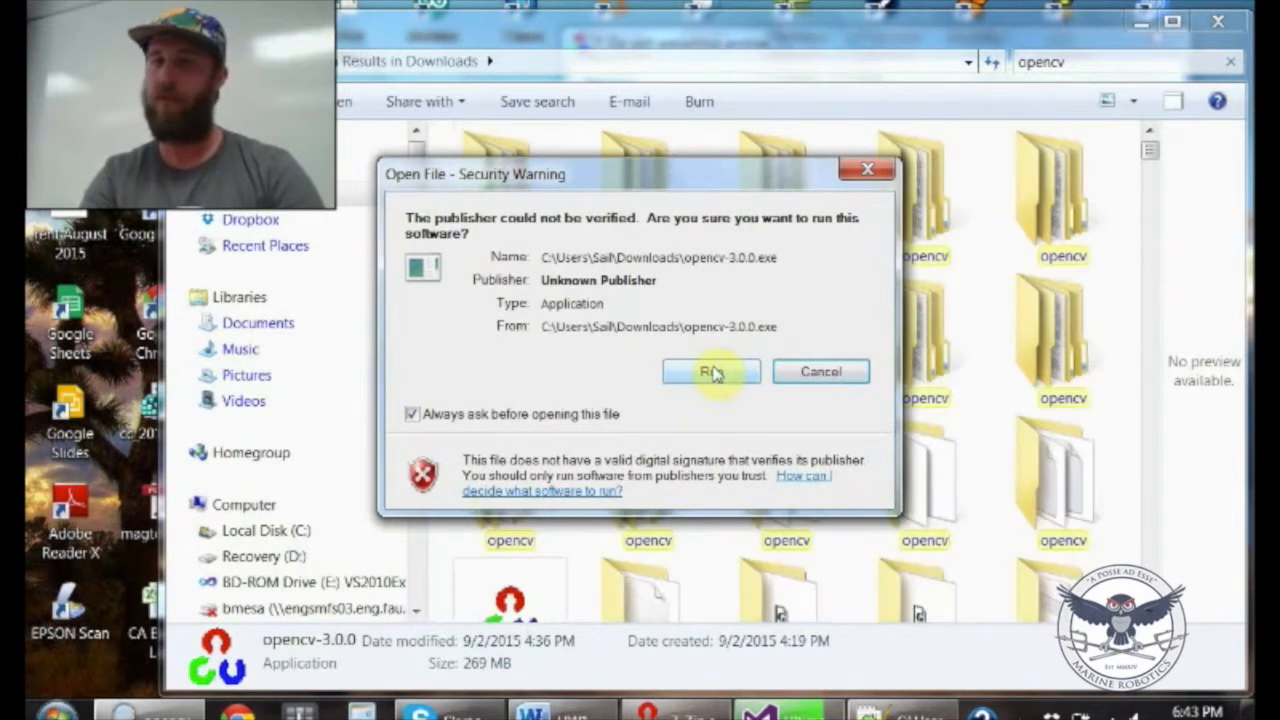
left_click(712, 372)
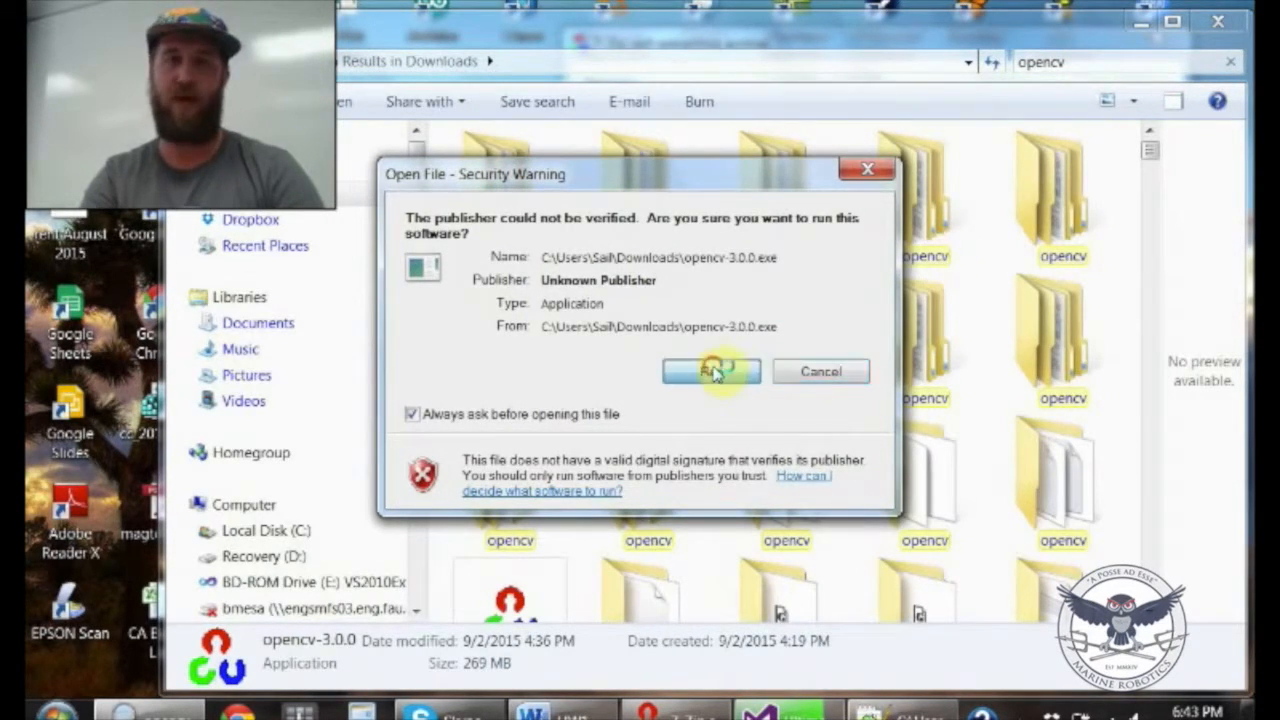
left_click(1216, 25)
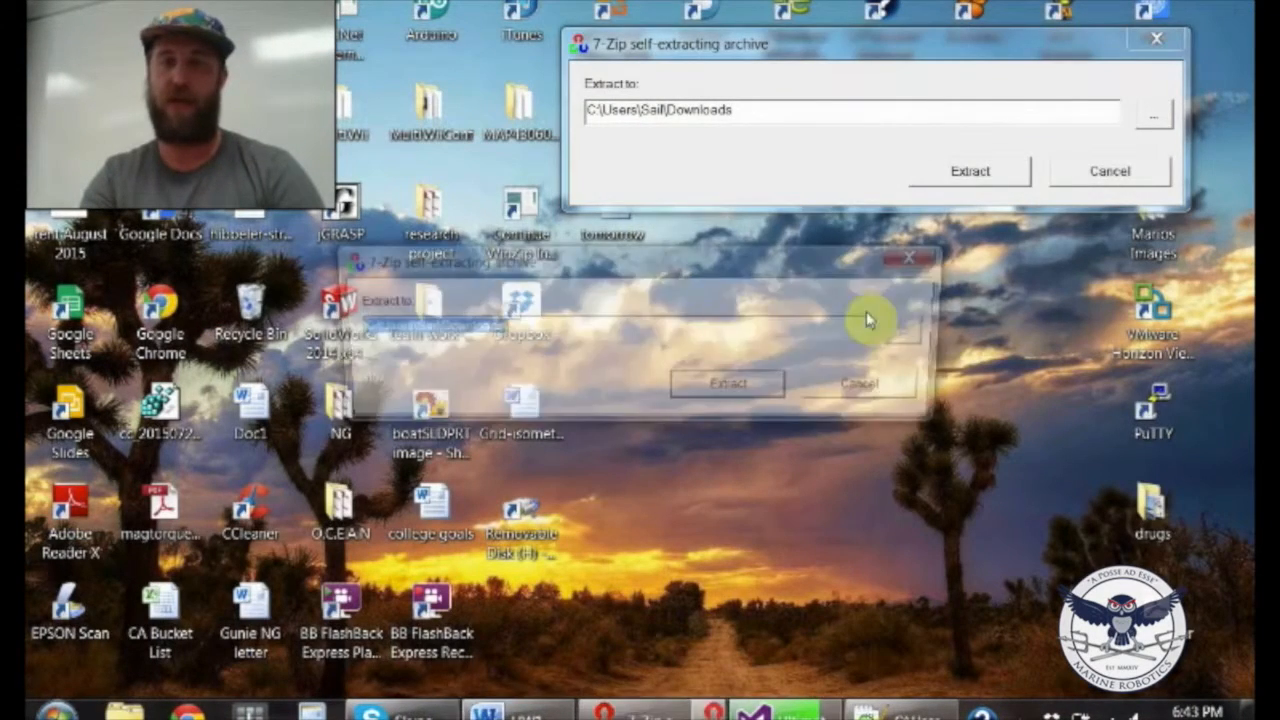
left_click(1152, 40)
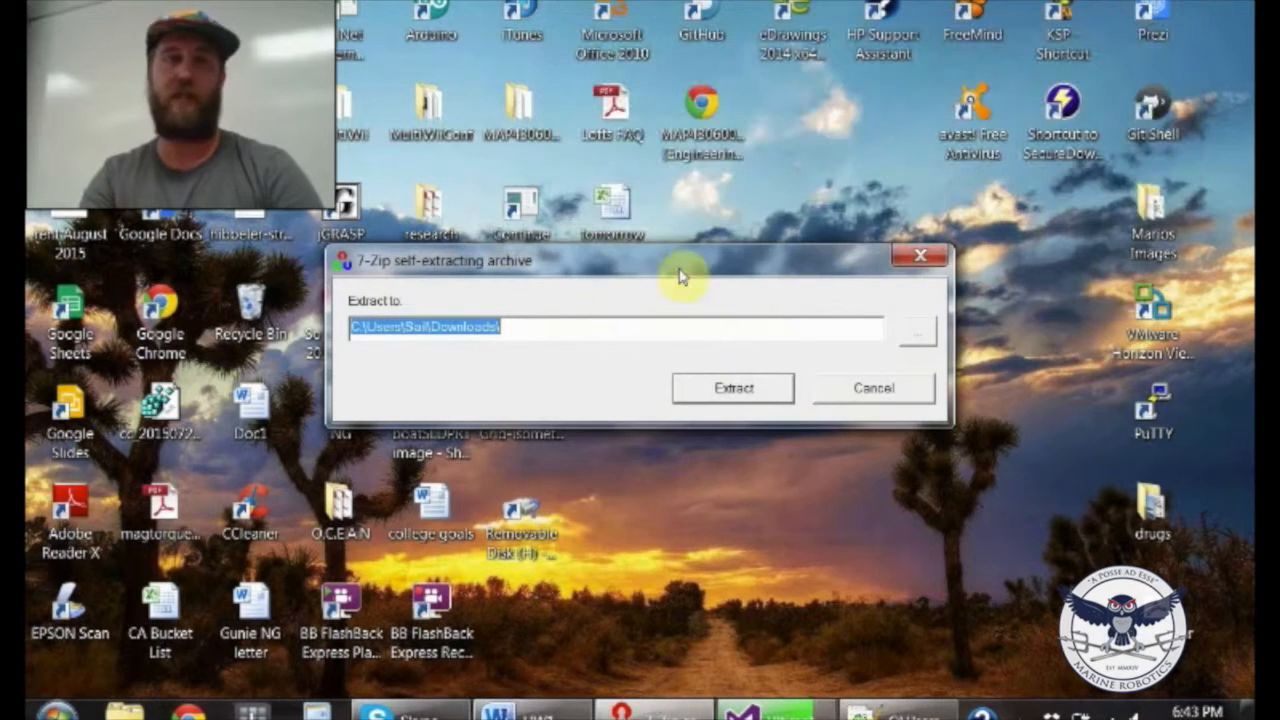
Set the extraction destination to C:\ and extract the OpenCV archive
left_click_drag(612, 270, 664, 250)
left_click_drag(648, 309, 420, 310)
key("BackSpace")
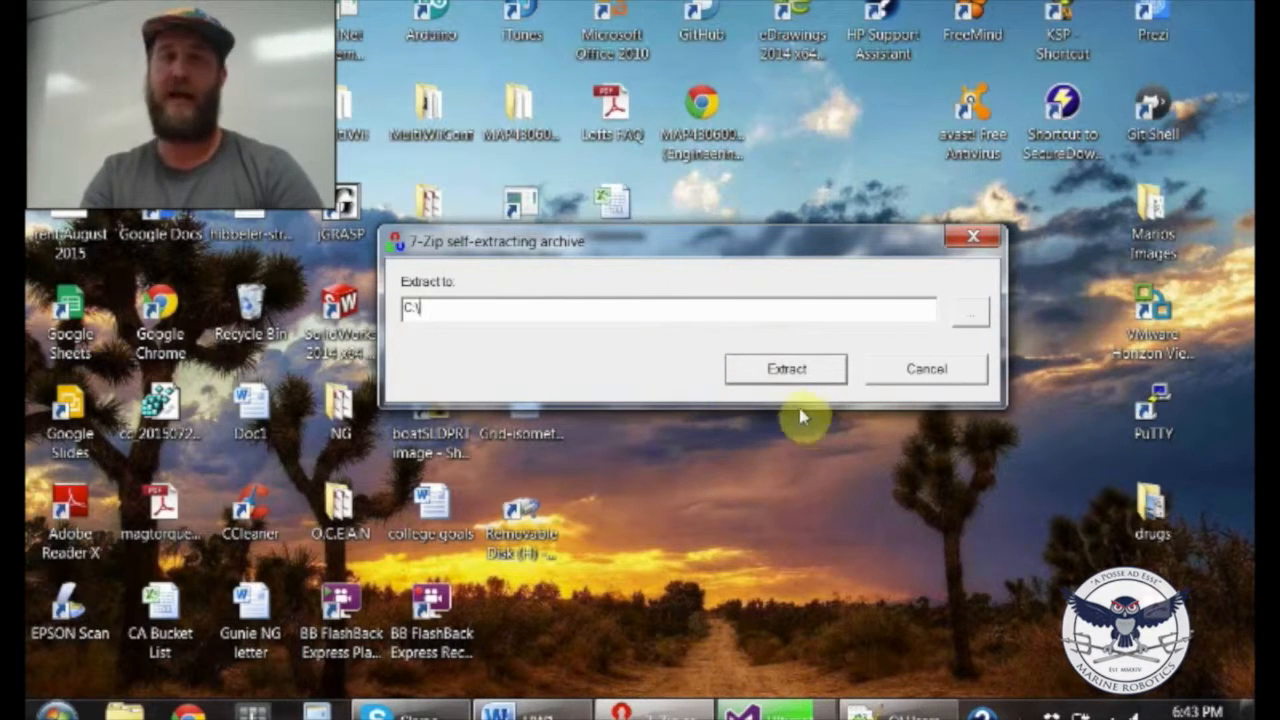
left_click(768, 372)
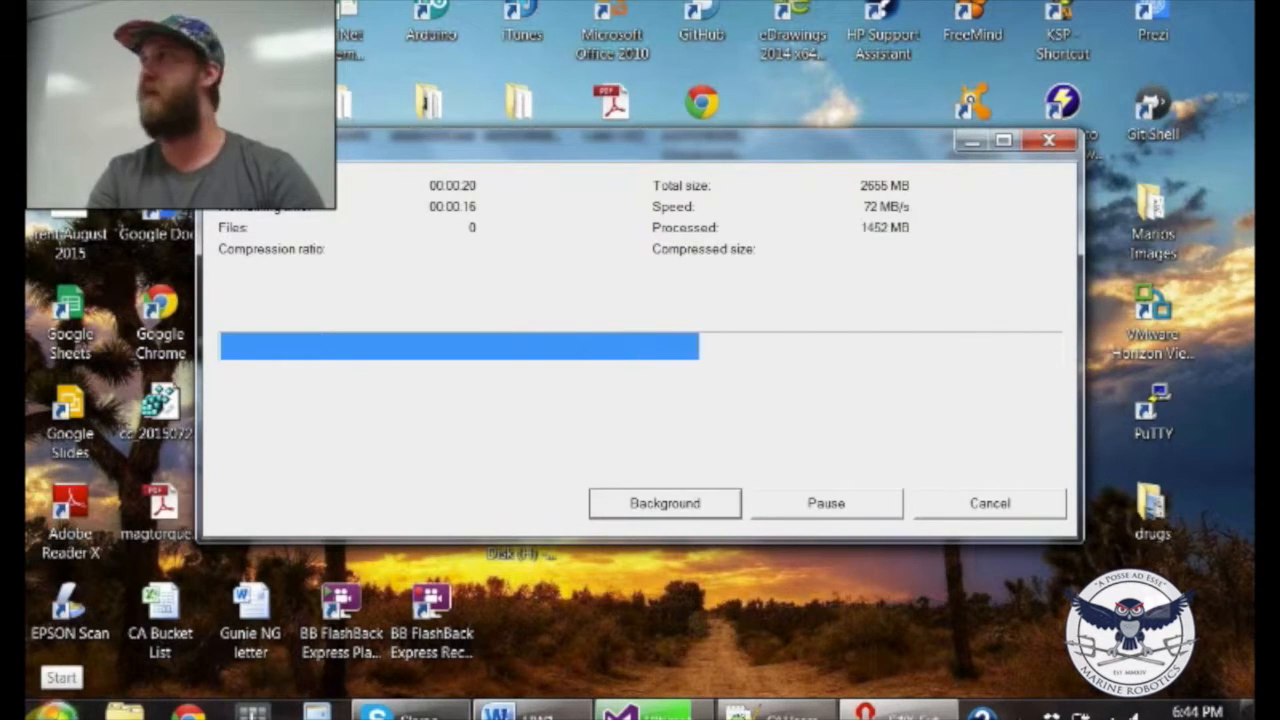
Find the system environment variables settings by searching for "environ" and open the Environment Variables dialog
left_click(55, 710)
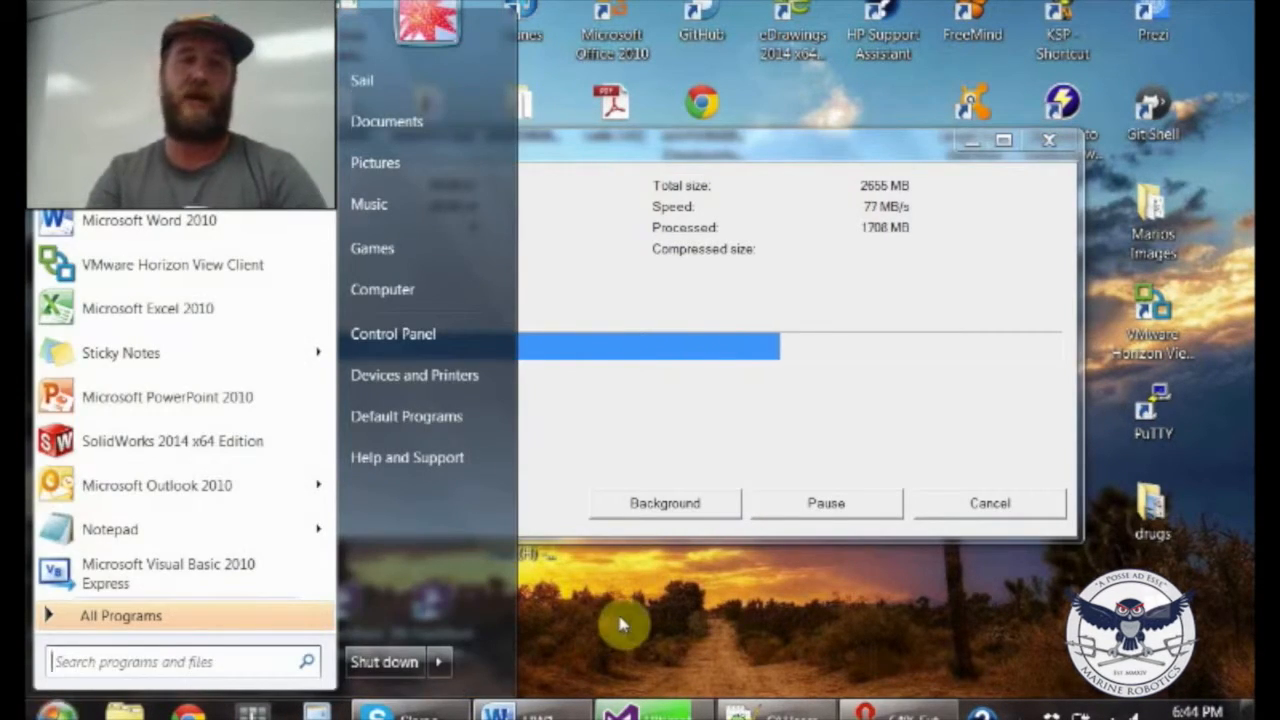
type("envi")
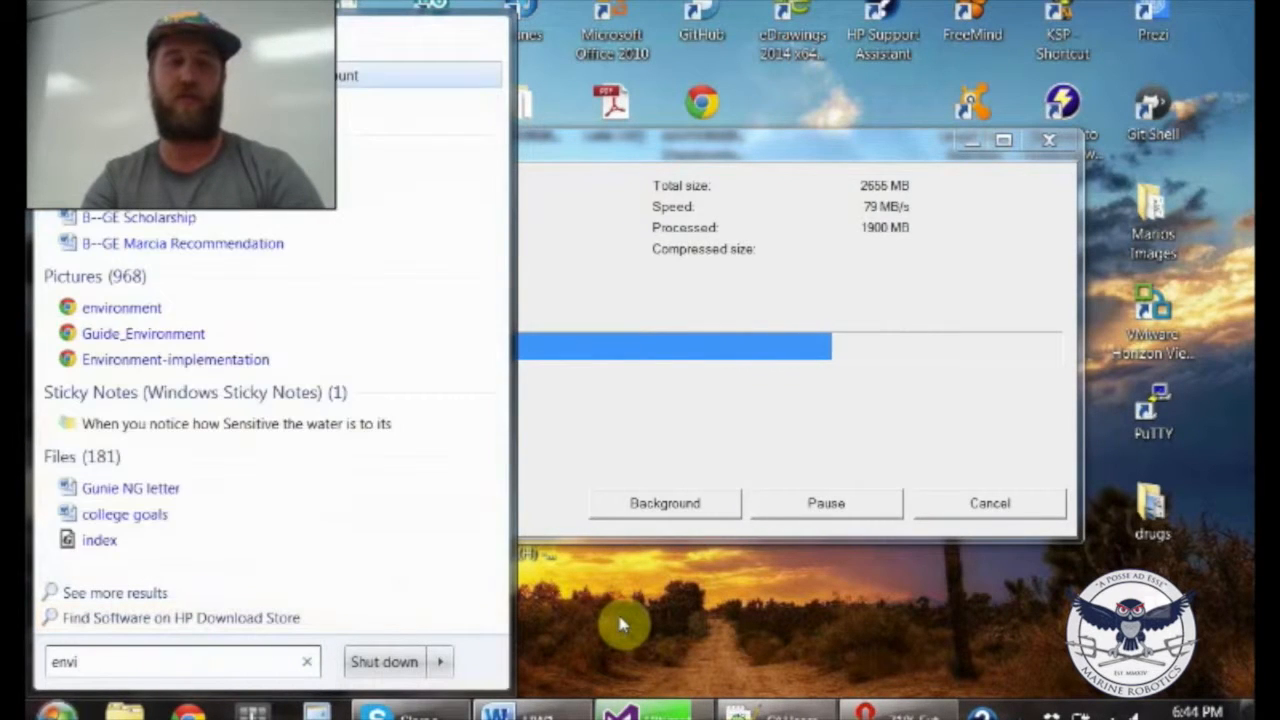
type("ron")
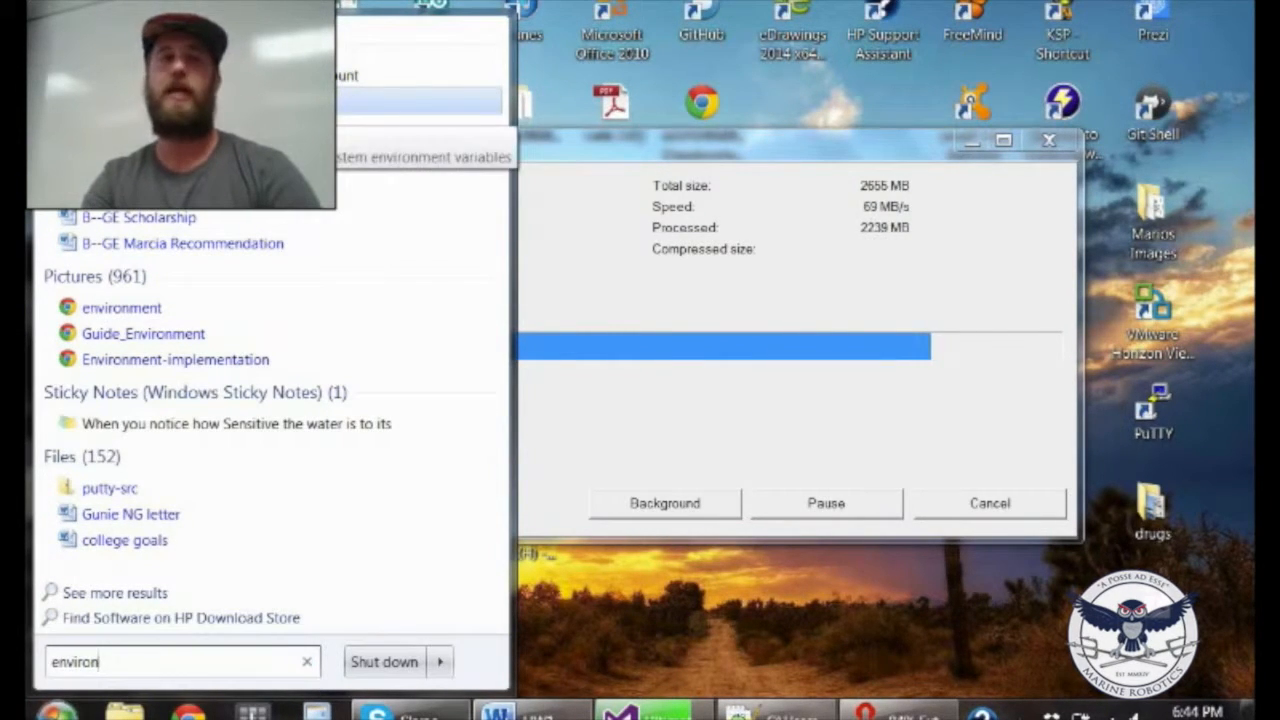
left_click(268, 102)
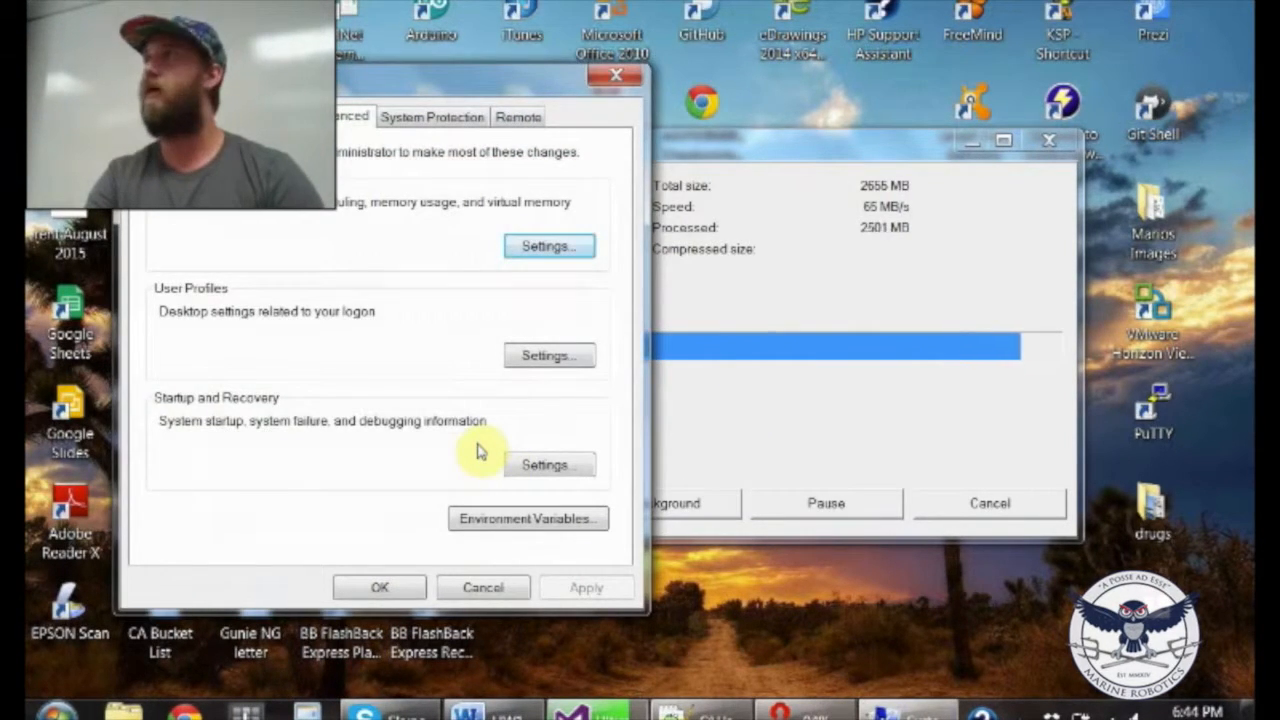
left_click(501, 524)
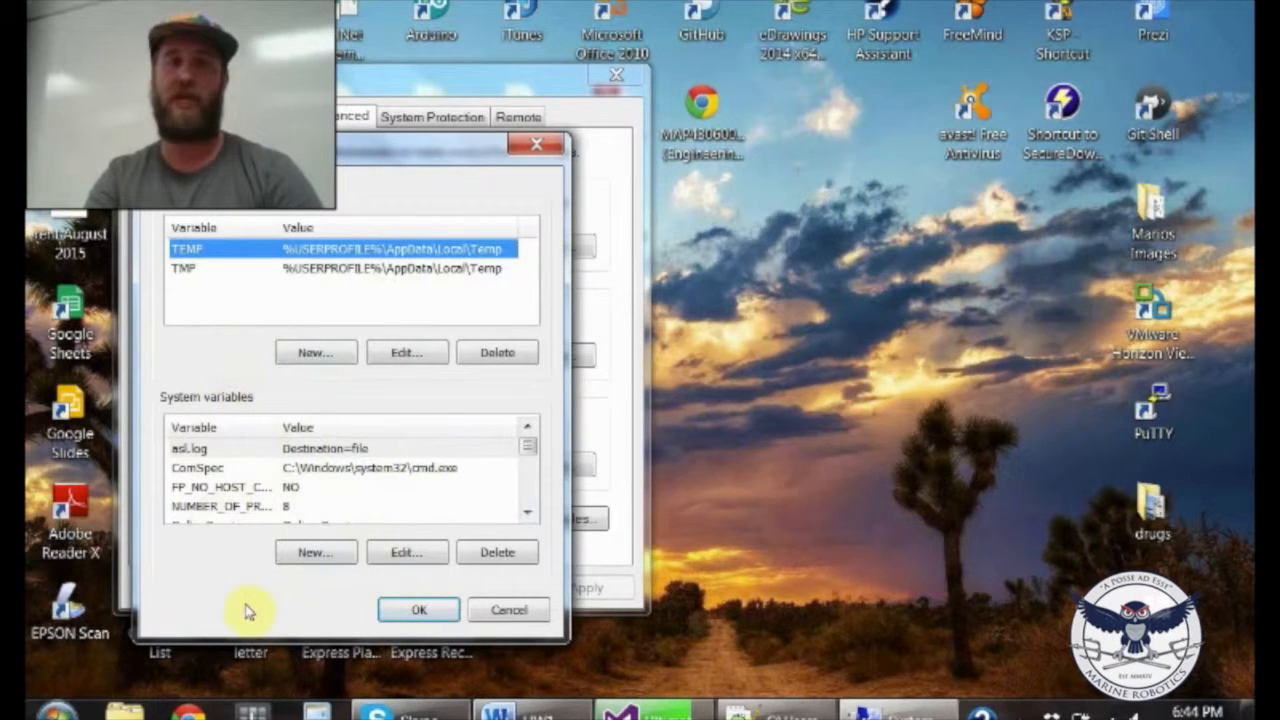
Start a new system variable and name it OPENCV_DIR
left_click(312, 553)
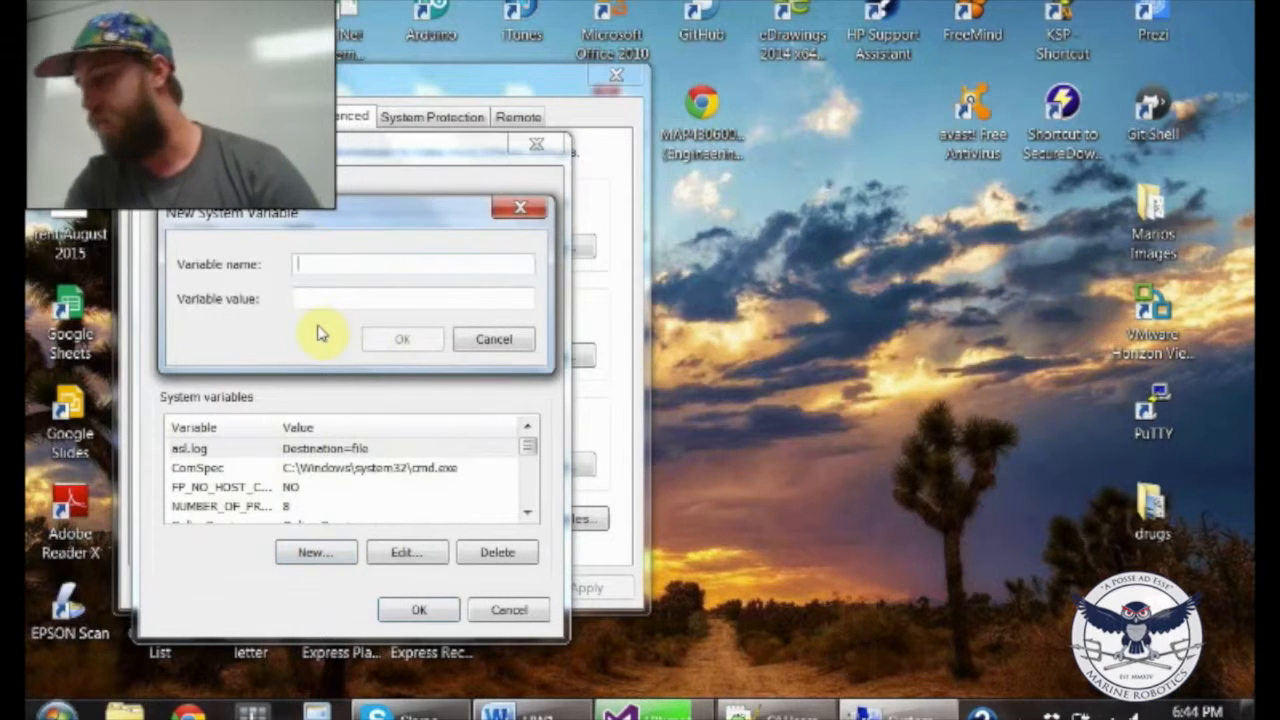
type("OPENCV_")
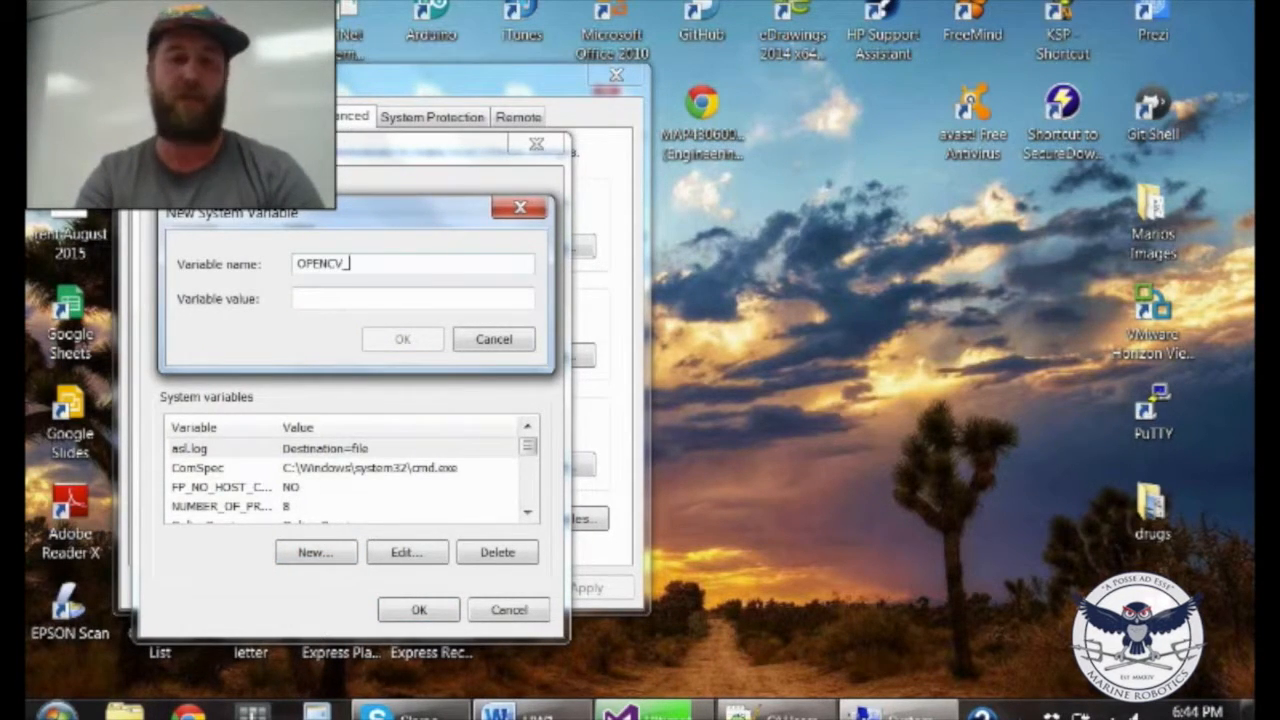
left_click(333, 291)
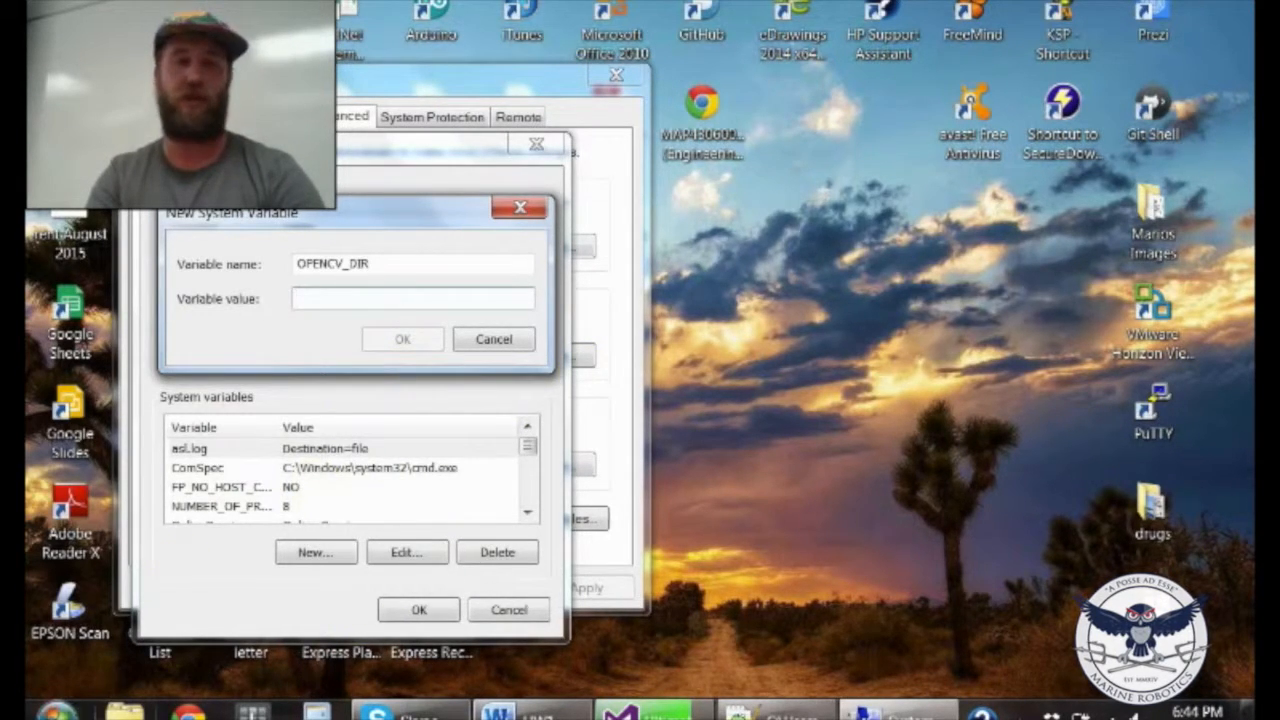
Switch to Windows Explorer and browse to the build folder inside C:\opencv
left_click(125, 711)
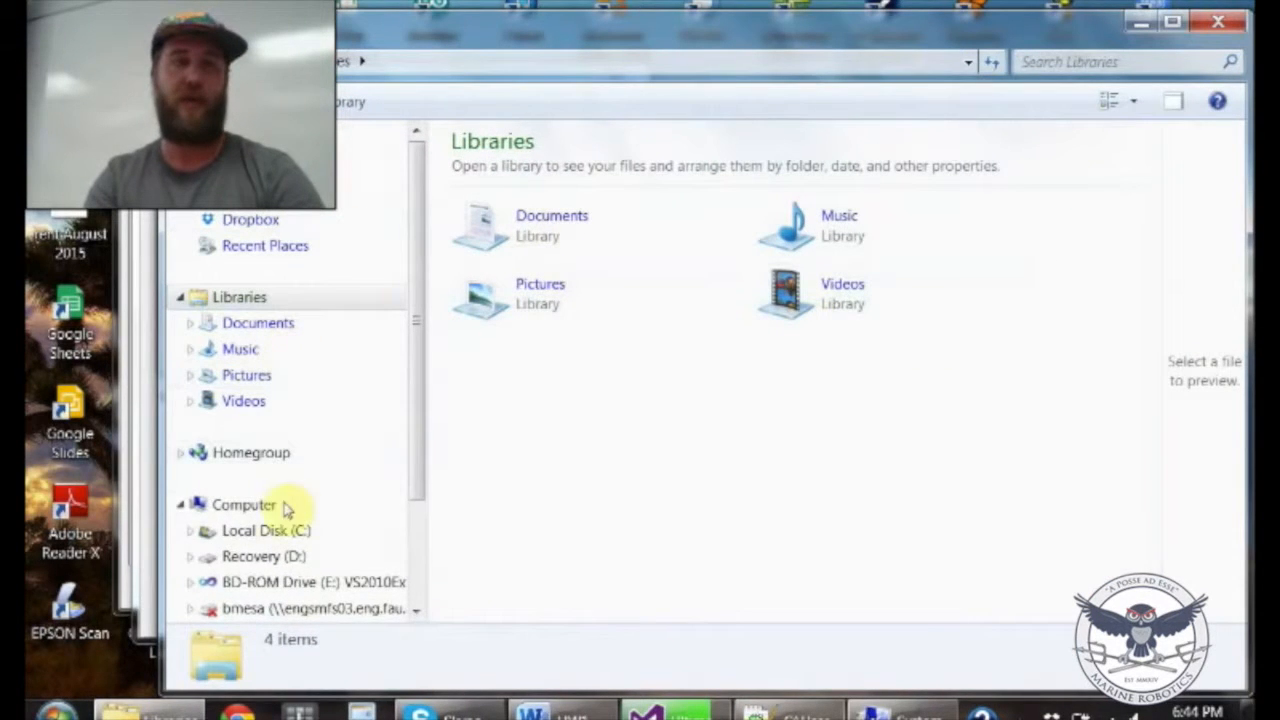
left_click_drag(422, 394, 410, 455)
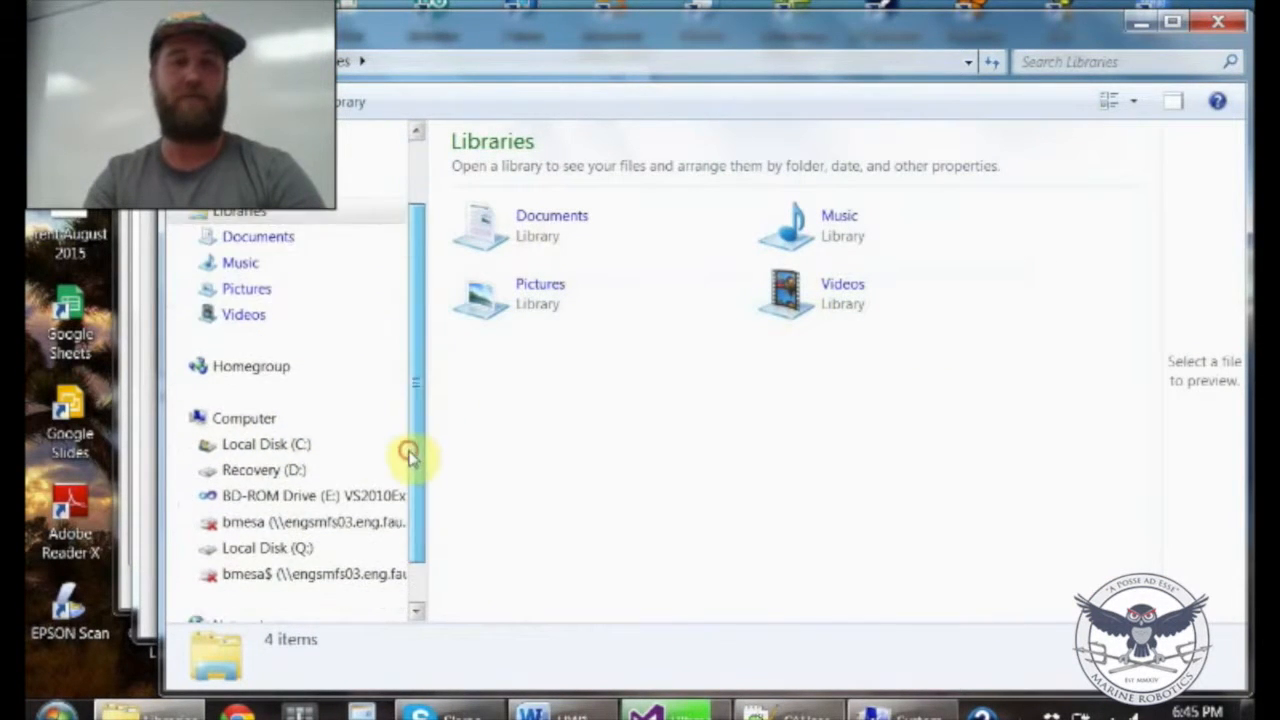
left_click(282, 447)
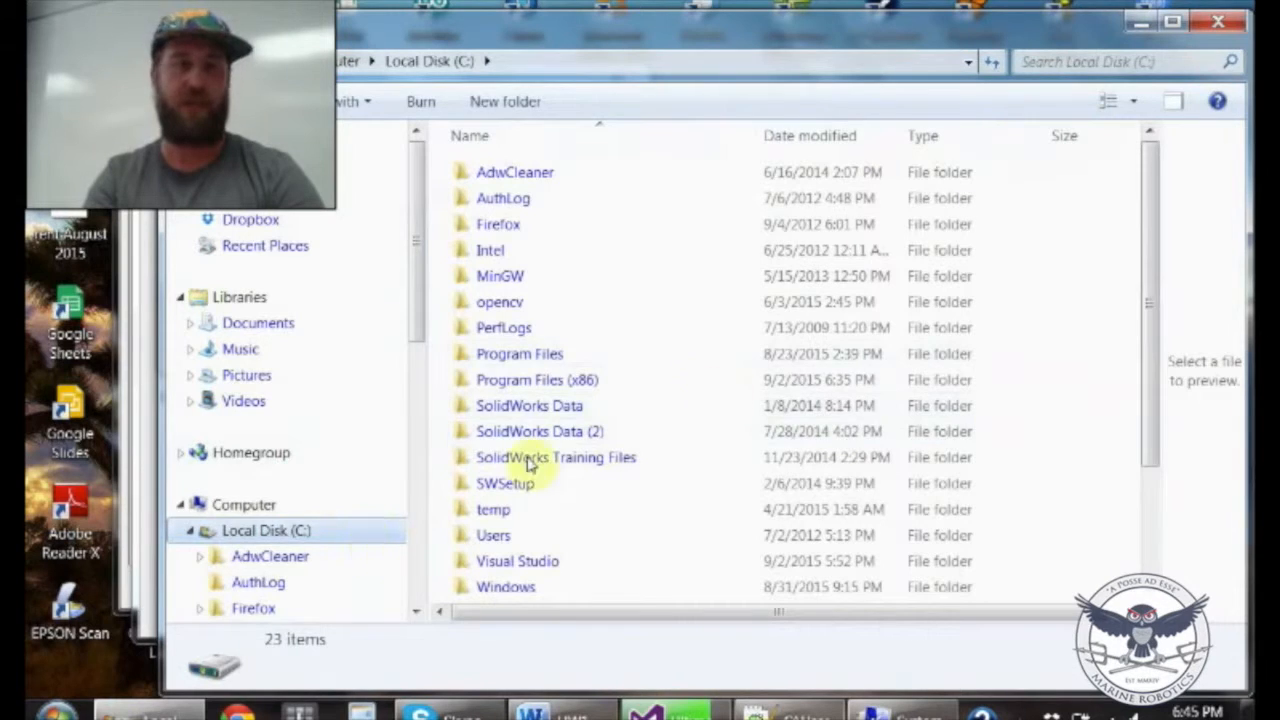
scroll(723, 394, "down", 2)
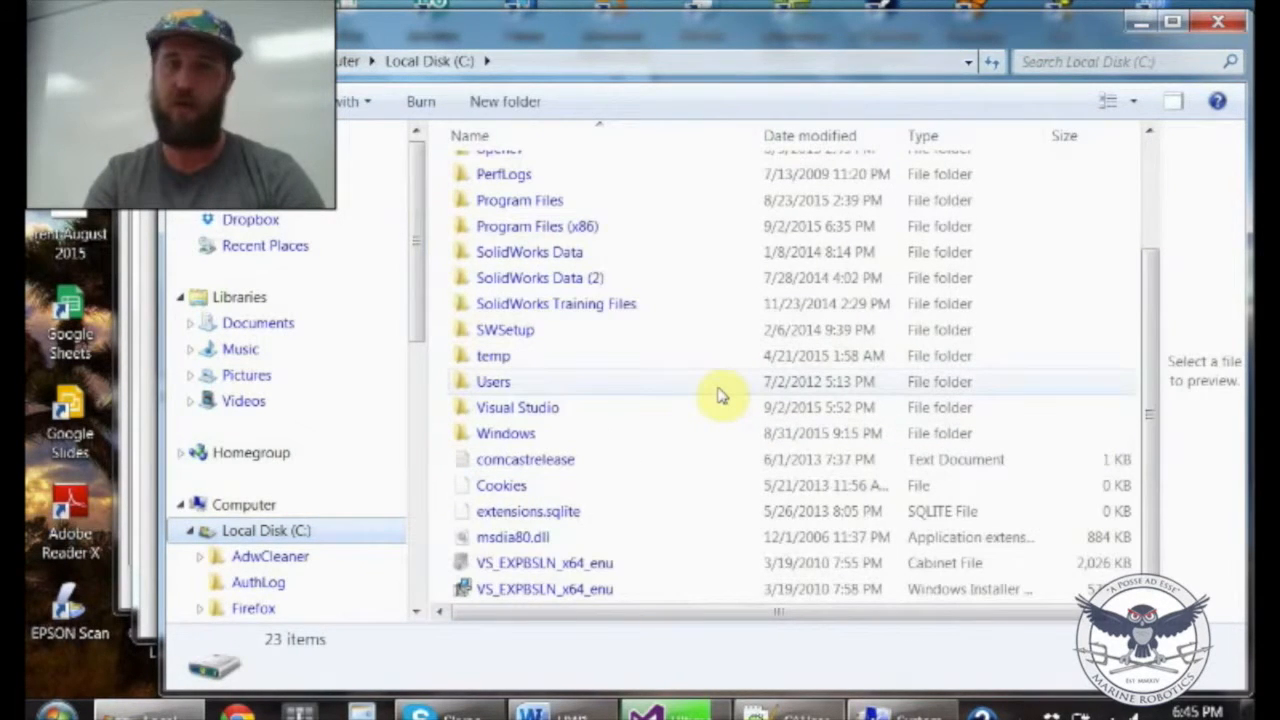
scroll(723, 397, "up", 2)
double_click(519, 300)
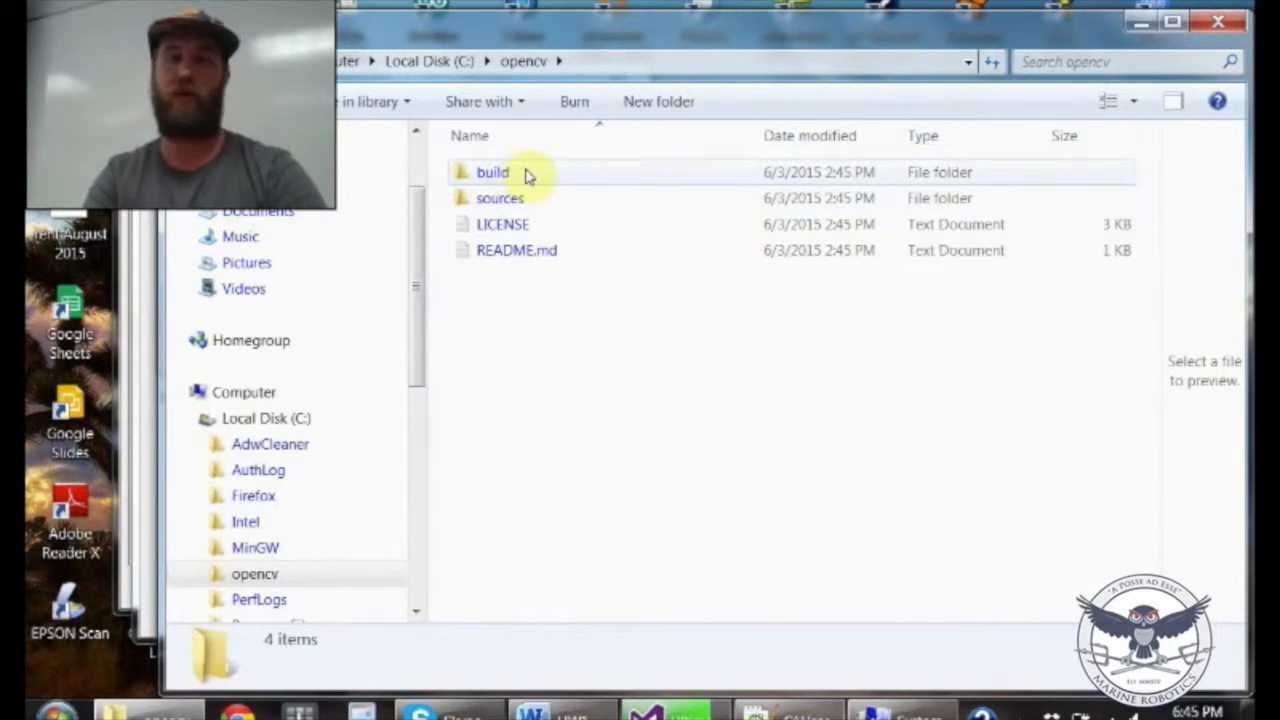
double_click(528, 174)
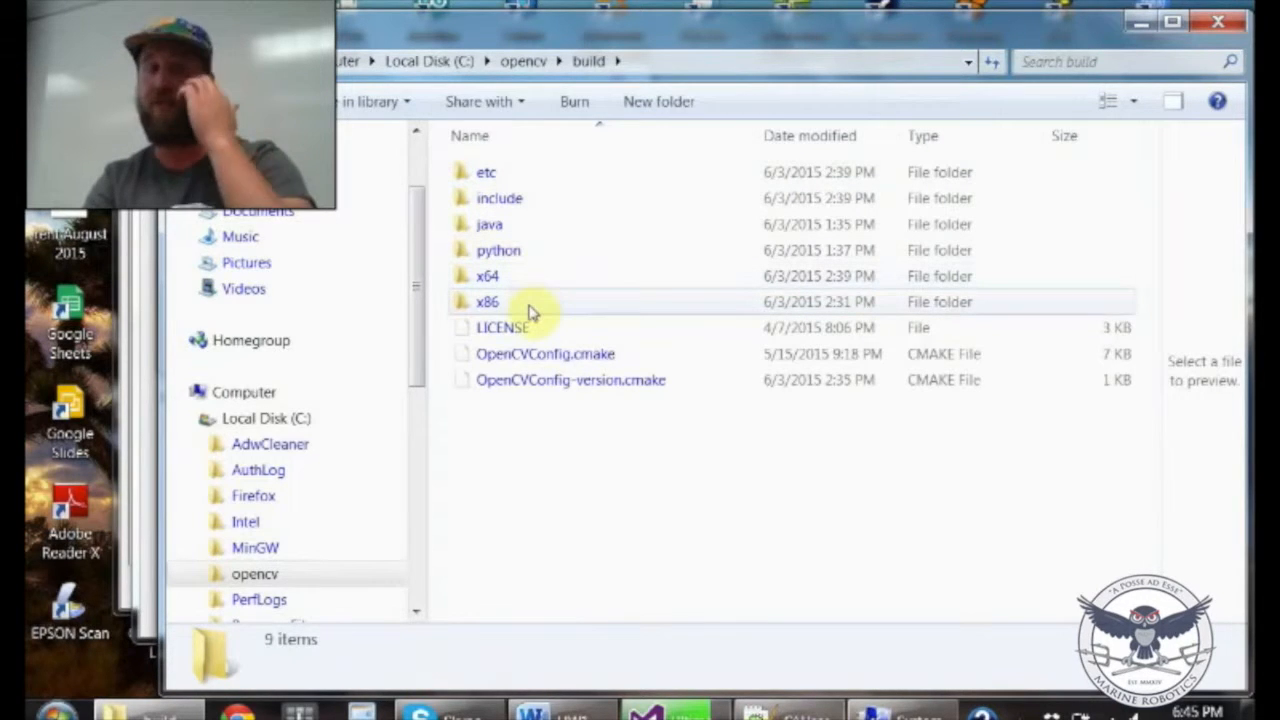
Compare the x64 and x86 folders, then open the vc12 folder inside x86
mouse_move(530, 312)
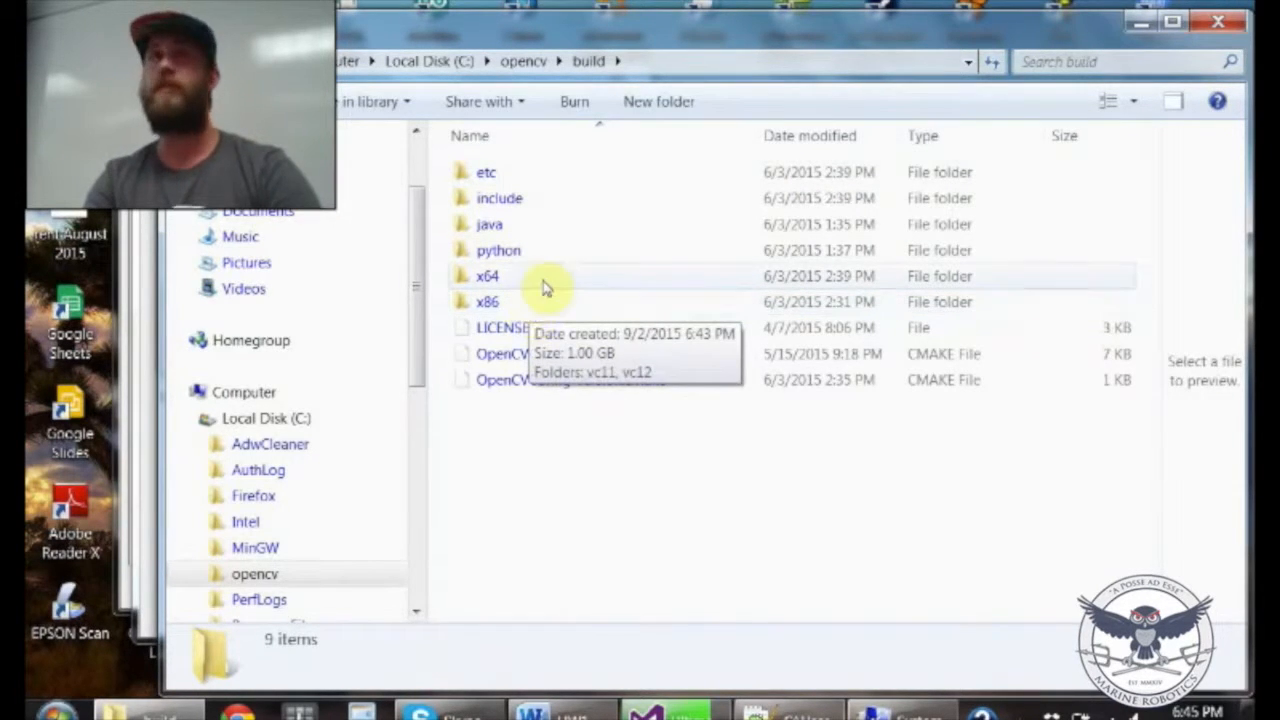
mouse_move(557, 285)
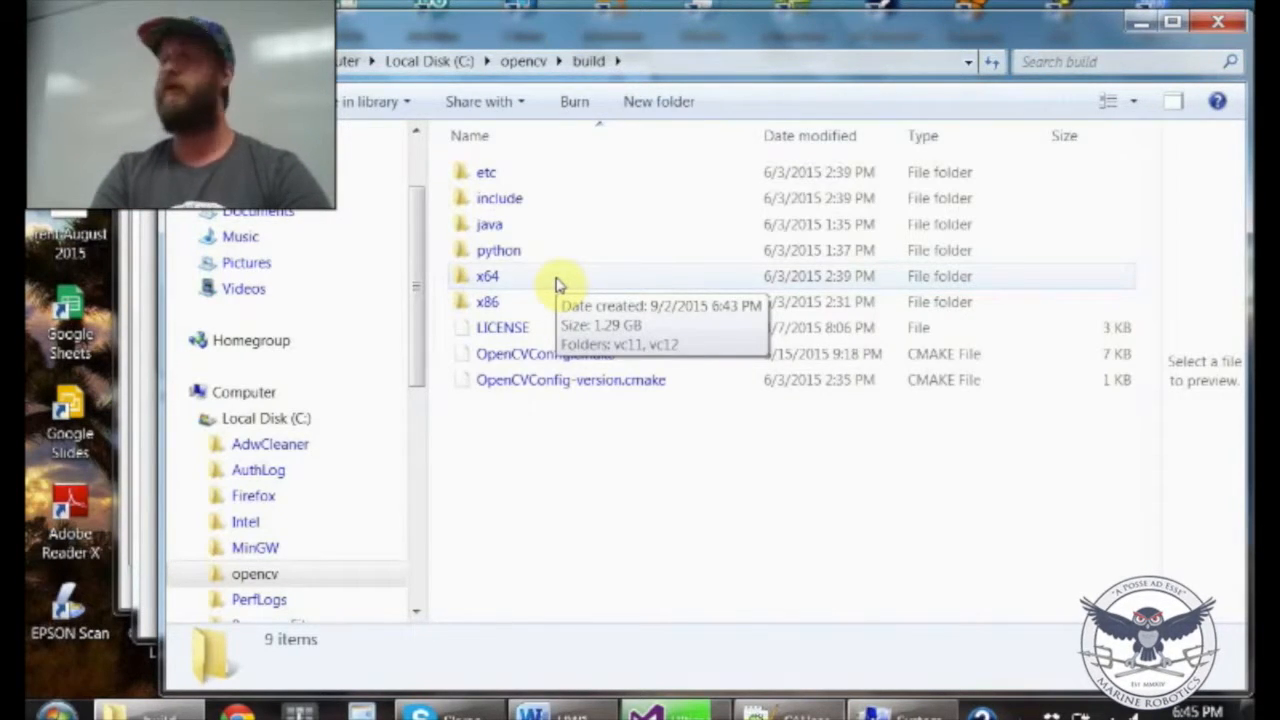
mouse_move(513, 313)
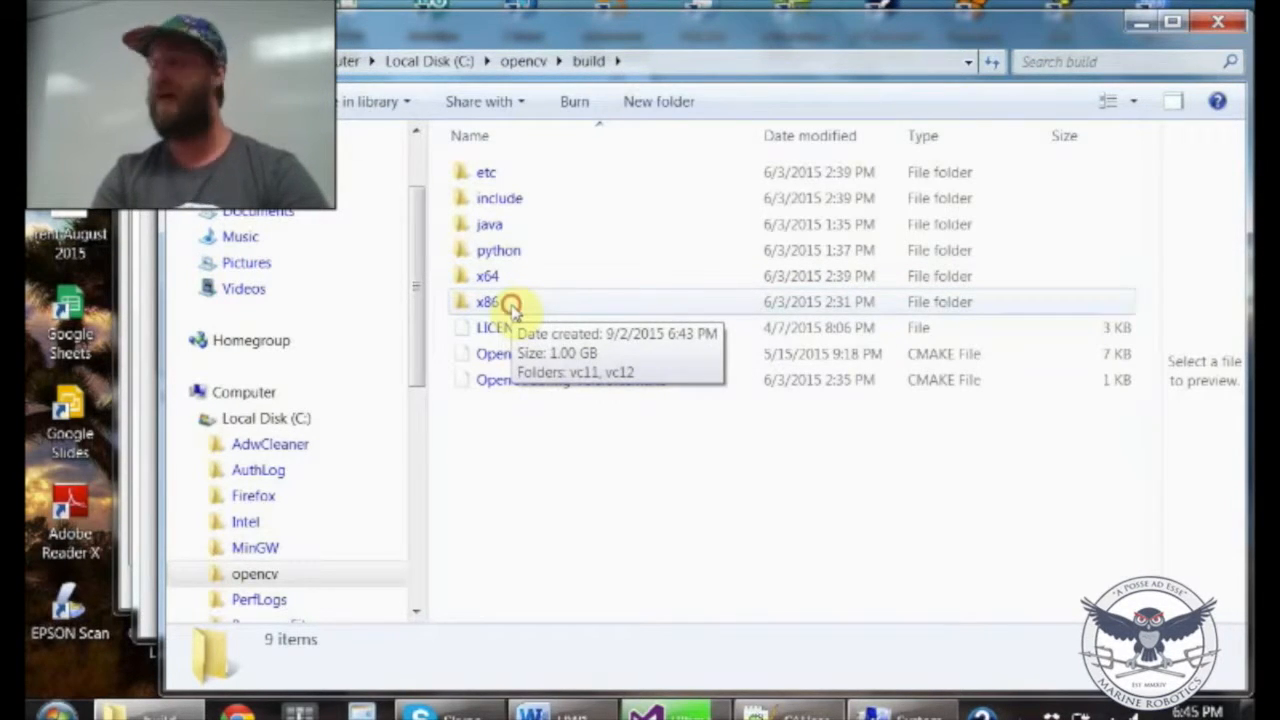
left_click(513, 313)
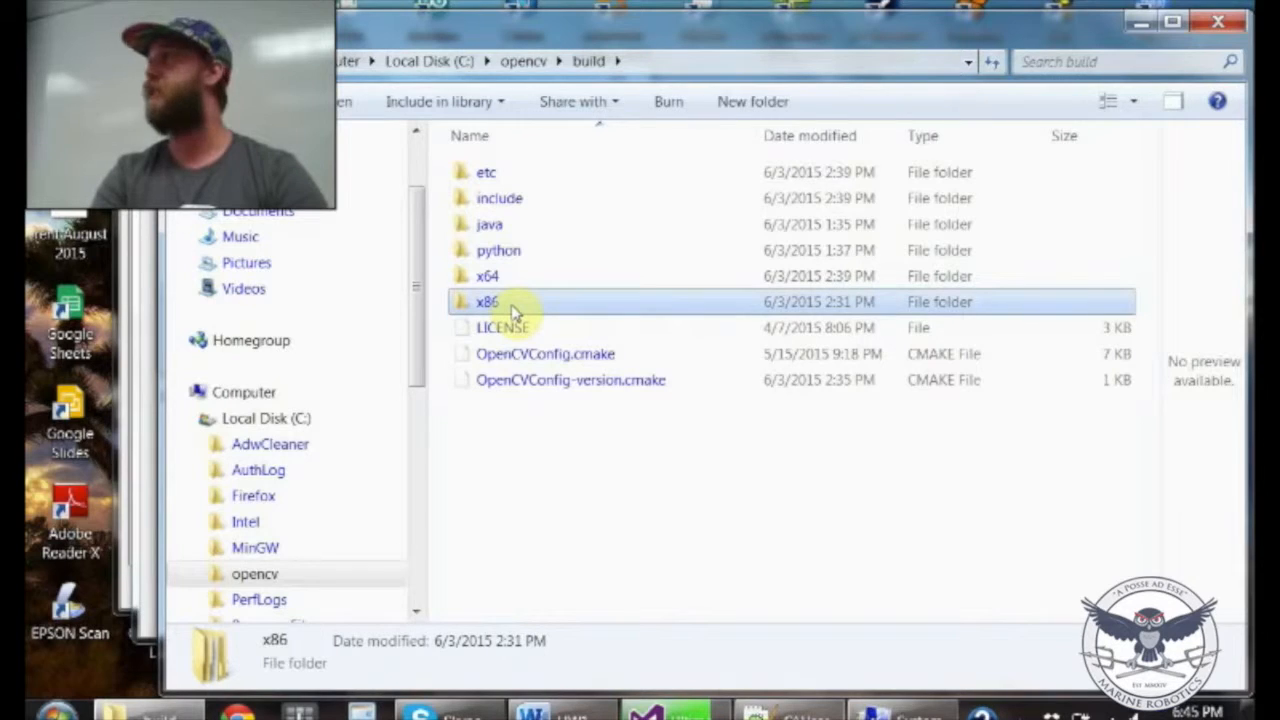
double_click(513, 313)
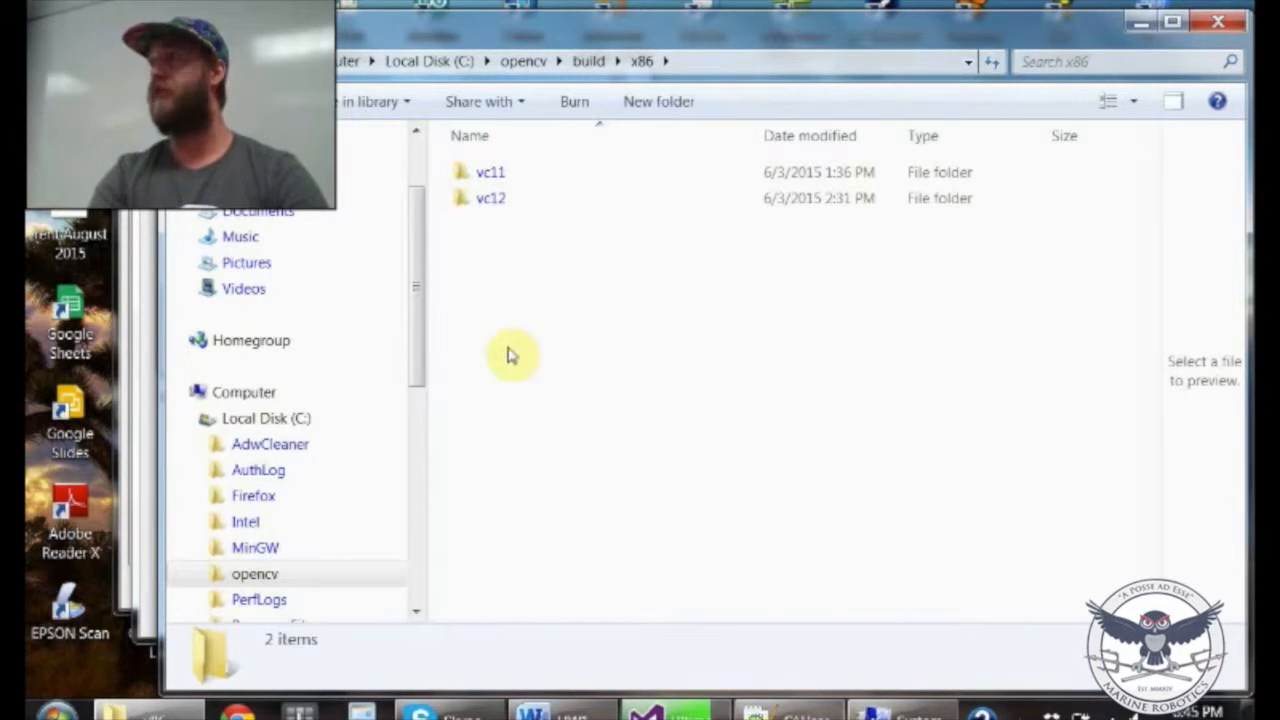
double_click(515, 208)
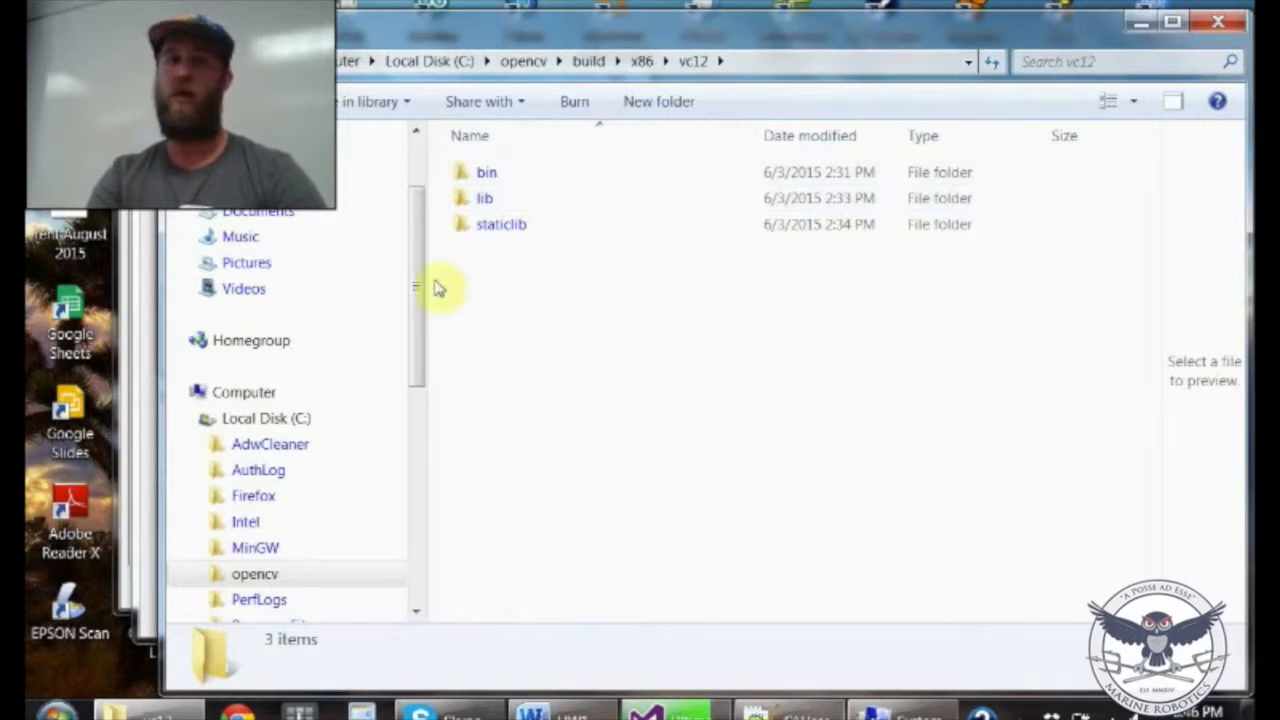
Copy the vc12 folder's path as text and use it as the OPENCV_DIR value, C:\opencv\build\x86\vc12, then save the new variable
right_click(757, 65)
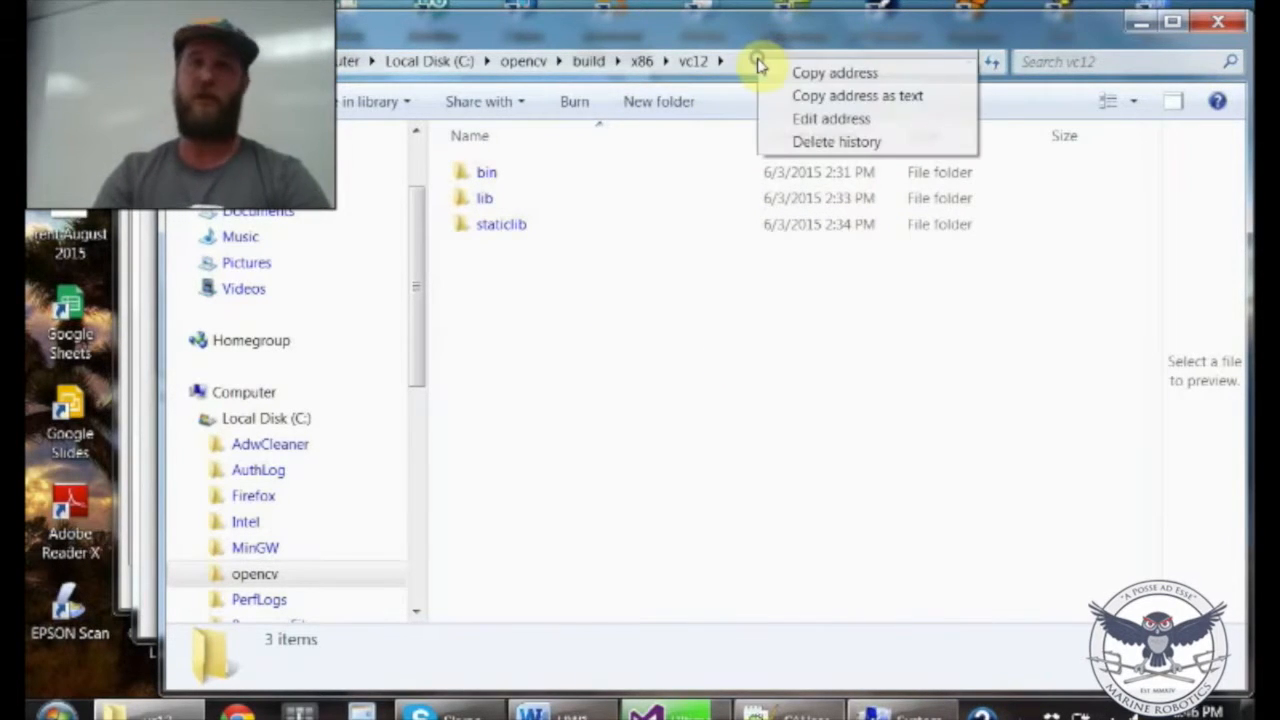
left_click(822, 95)
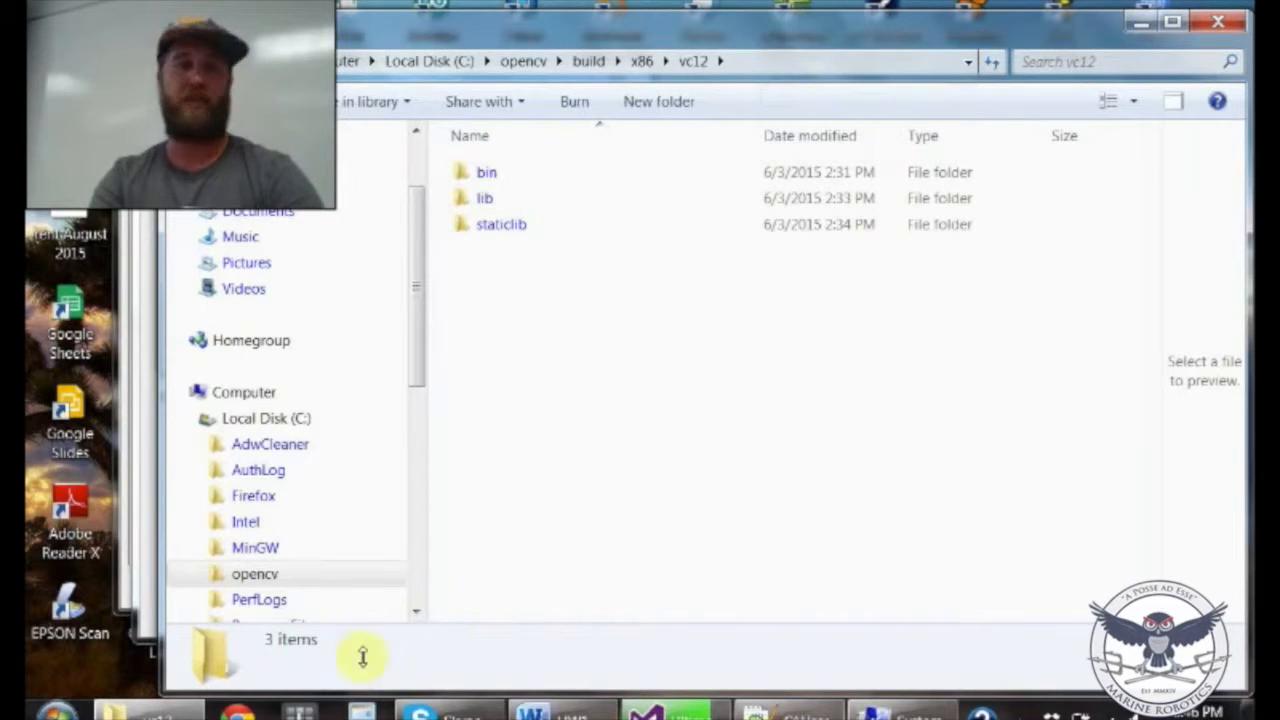
left_click(893, 710)
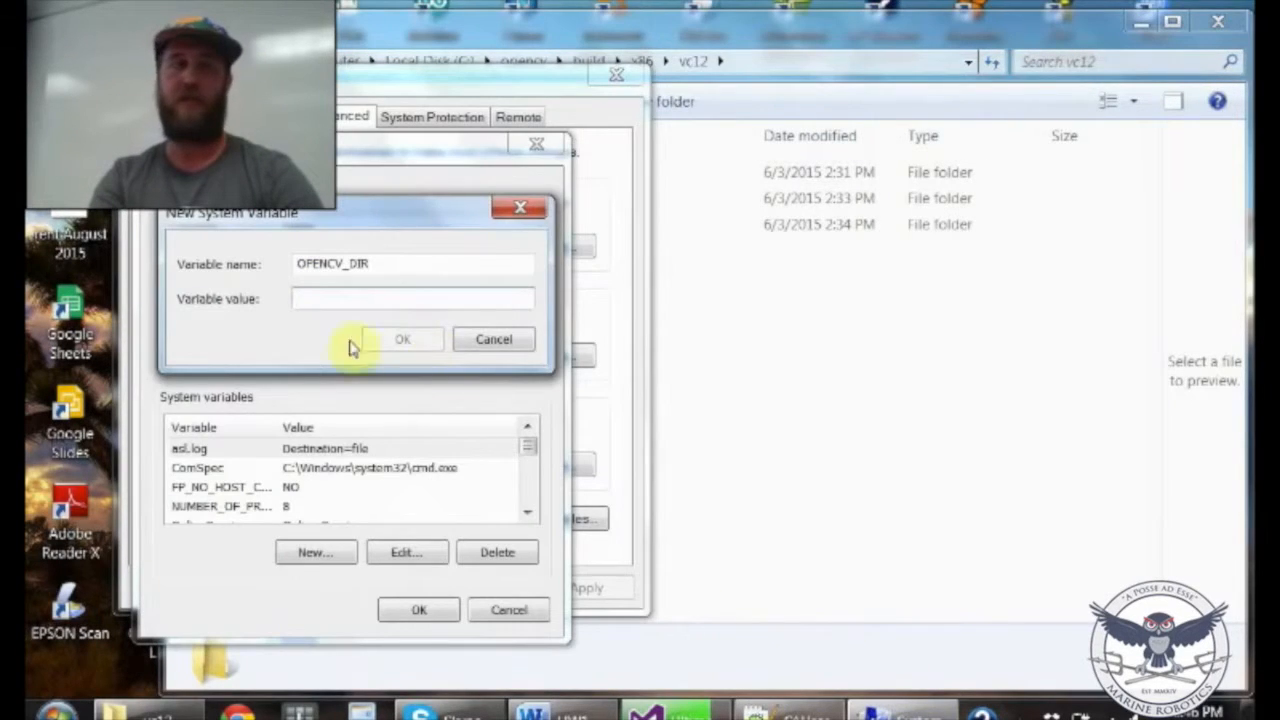
key("ctrl+v")
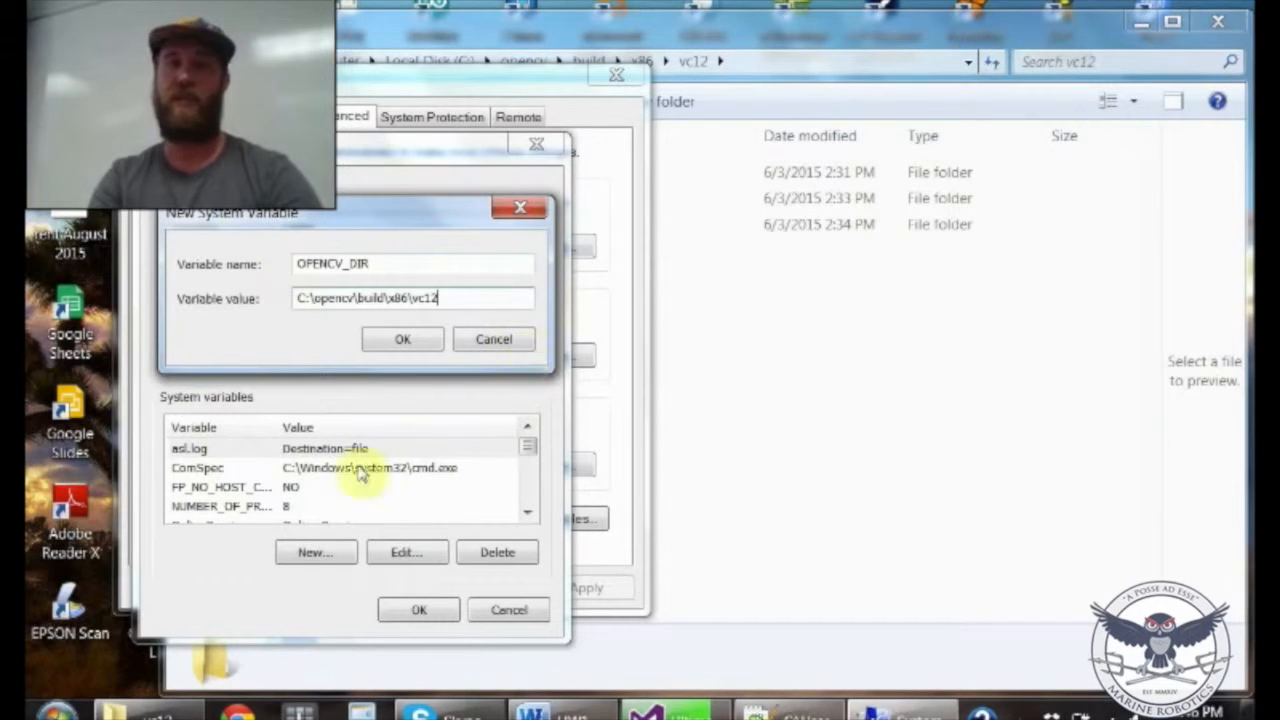
left_click(383, 343)
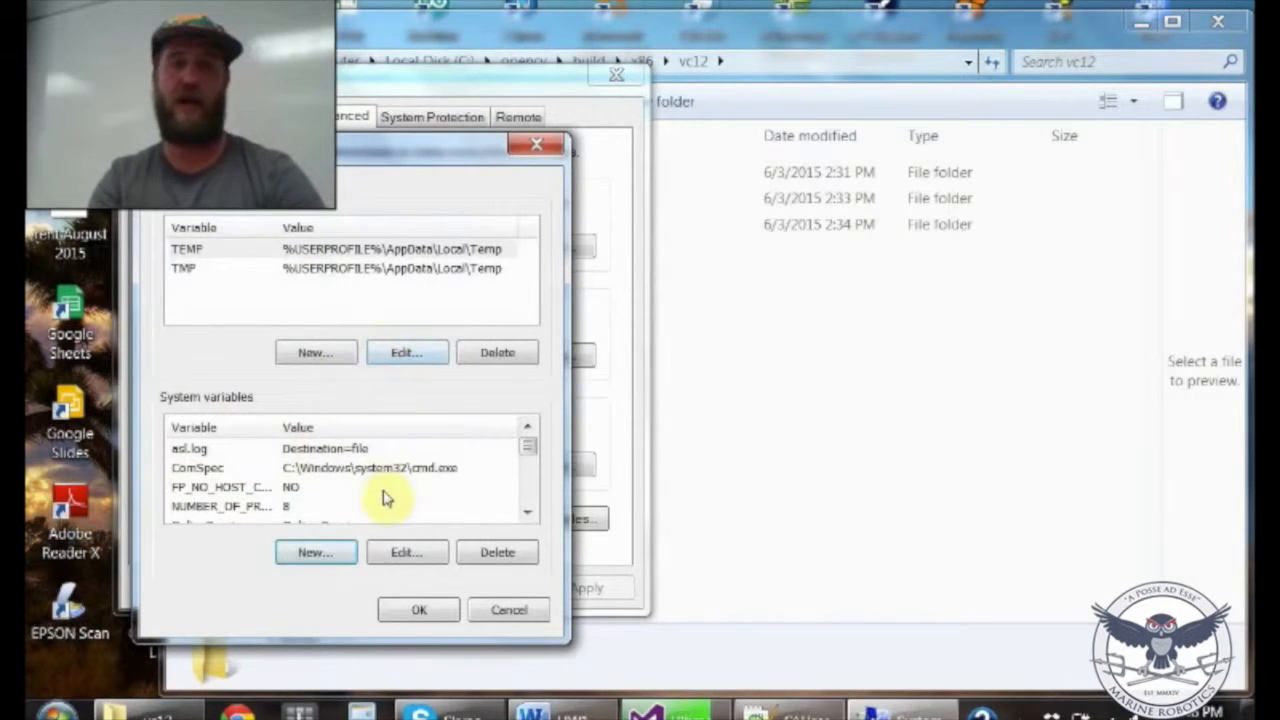
Find the PATH entry among the system variables and open it for editing
left_click(527, 512)
left_click(527, 512)
left_click(527, 512)
left_click(527, 512)
left_click(527, 512)
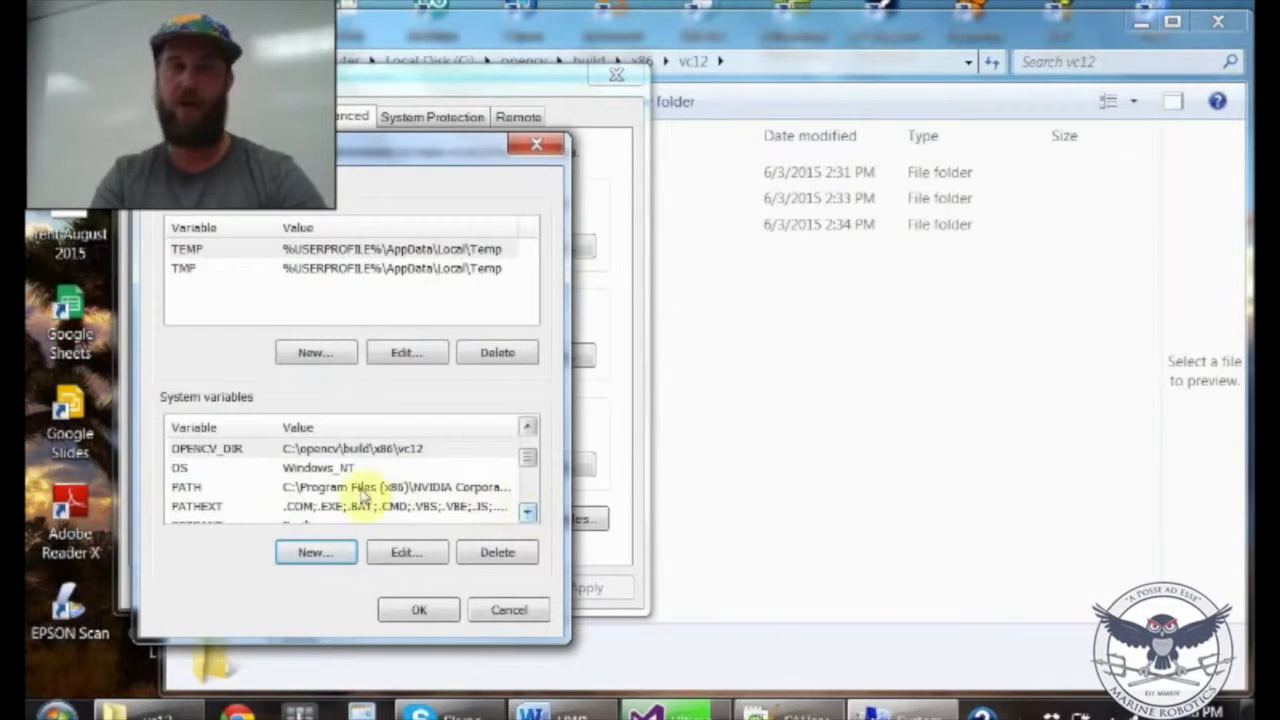
left_click(178, 487)
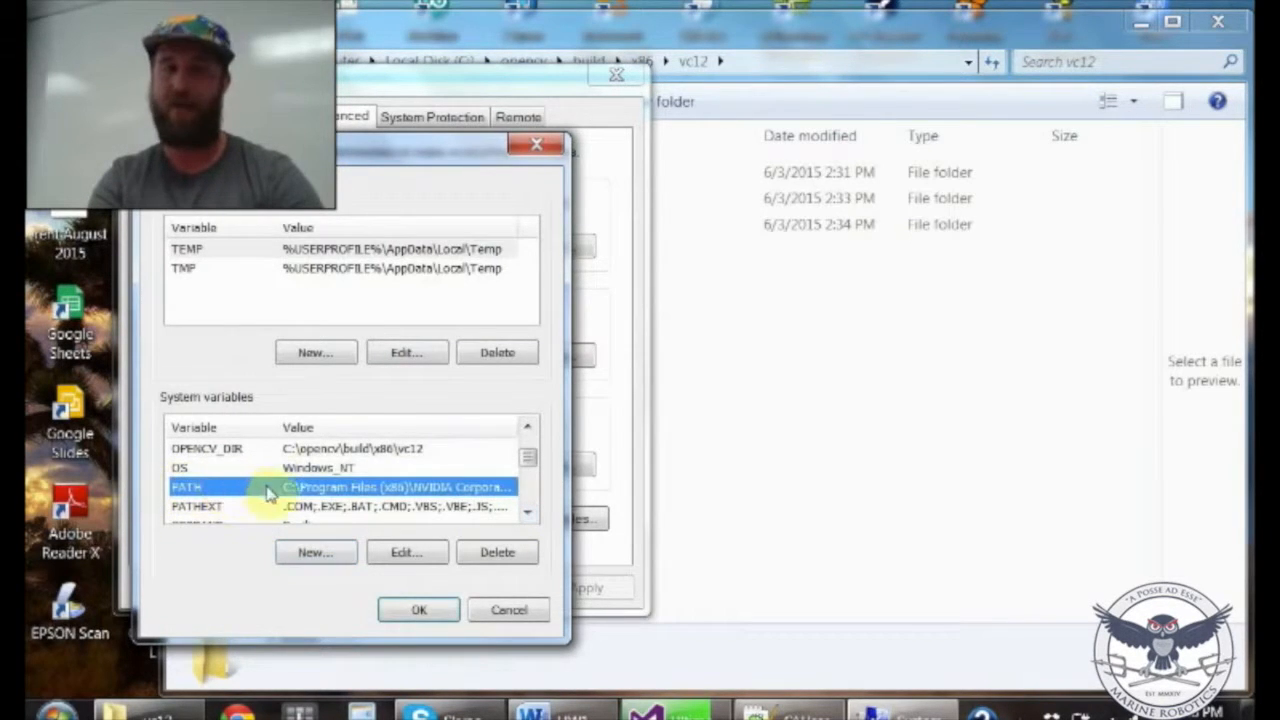
left_click(402, 548)
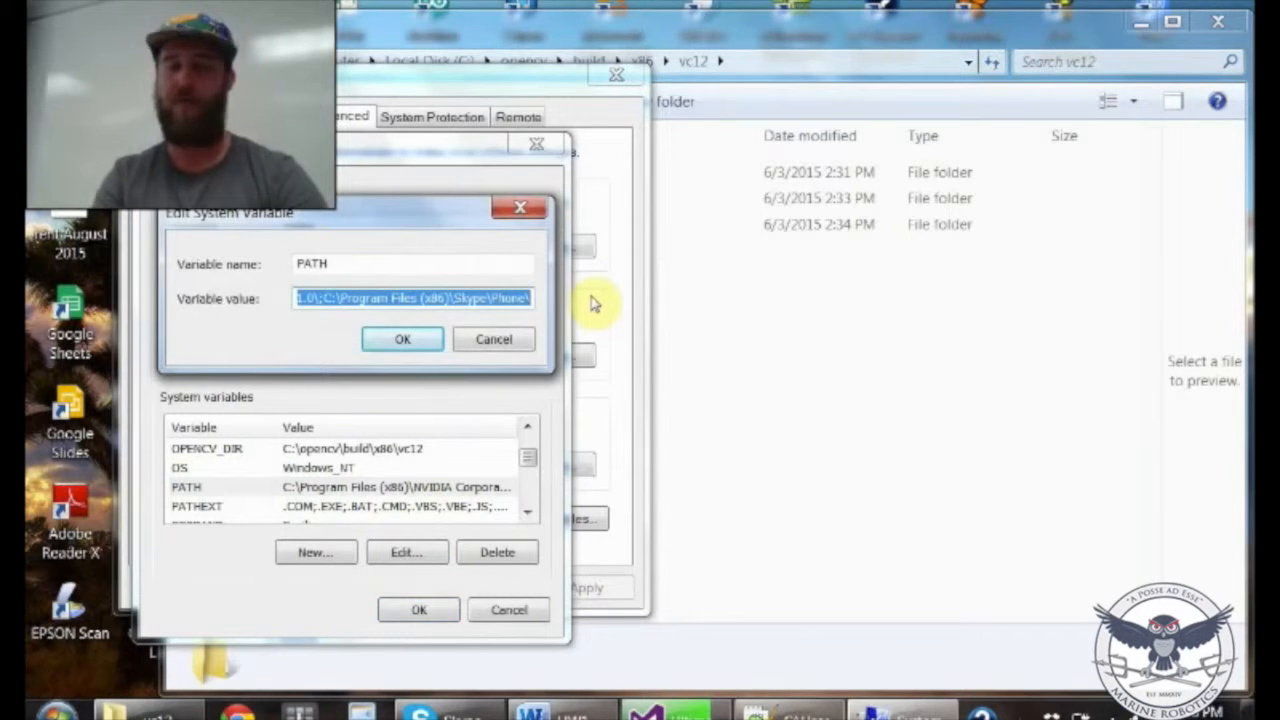
Read back through the PATH variable's value from its end to review the existing semicolon-separated folder entries
key("End")
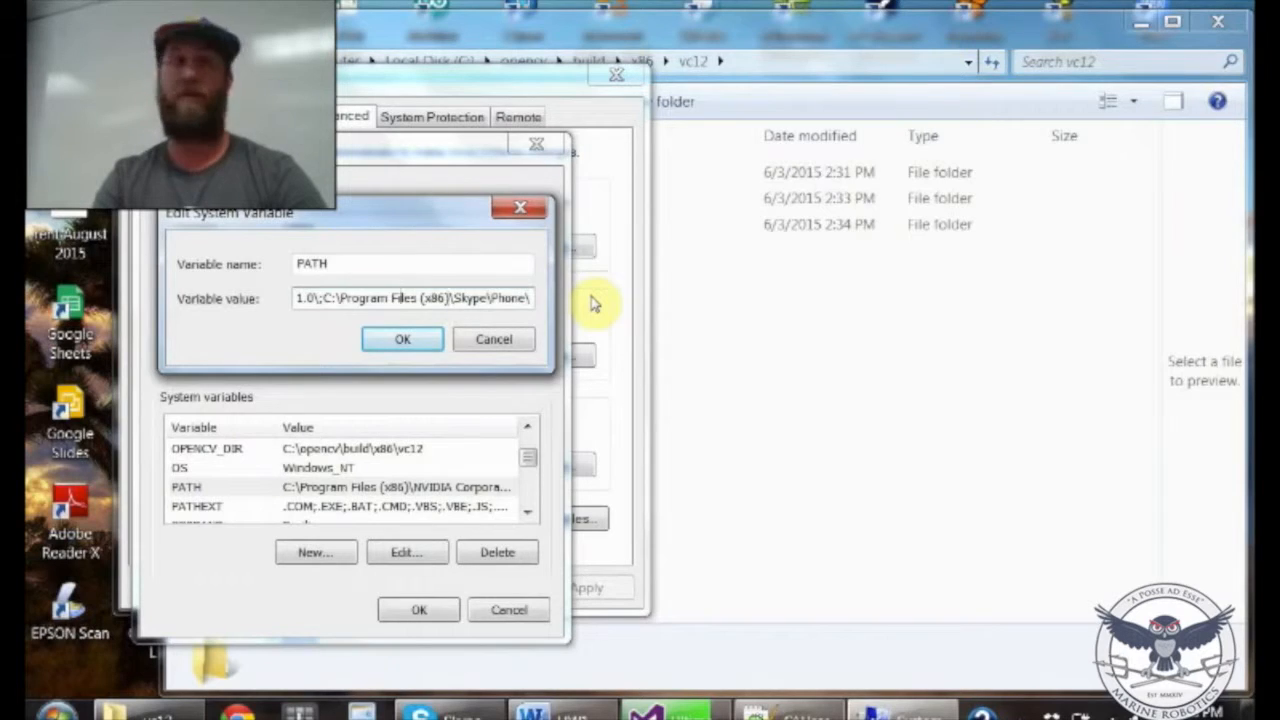
key("Left")
key("Left")
key("Left")
key("Left")
key("Left")
key("Left")
key("Left")
key("Left")
key("Left")
key("Left")
key("Left")
key("Left")
key("Left")
key("Left")
key("Left")
key("Left")
key("Left")
key("Left")
key("Left")
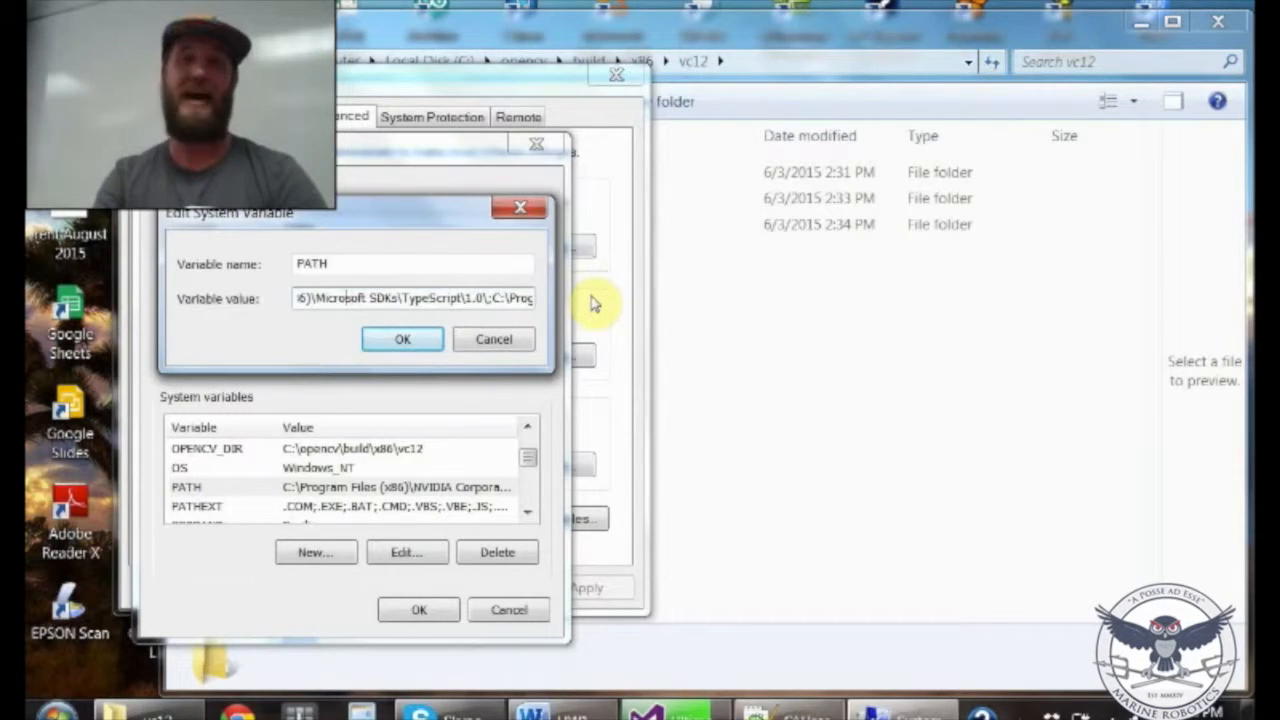
key("Left")
key("Left")
key("Left")
key("Left")
key("Left")
key("Left")
key("Left")
key("Left")
key("Left")
key("Left")
key("Left")
key("Left")
key("Left")
key("Left")
key("Left")
key("Left")
key("Left")
key("Left")
key("Left")
key("Left")
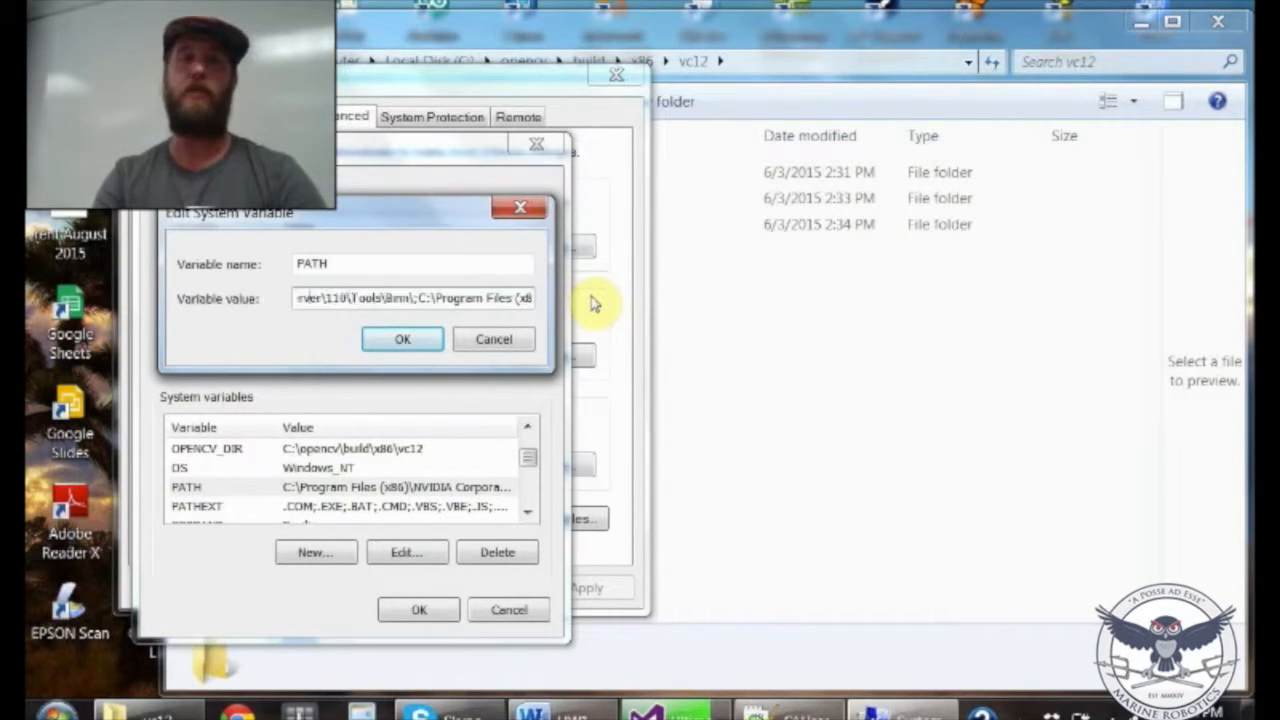
key("Left")
key("Left")
key("Left")
key("Left")
key("Left")
key("Left")
key("Left")
key("Left")
key("Left")
key("Left")
key("Left")
key("Left")
key("Left")
key("Left")
key("Left")
key("Left")
key("Left")
key("Left")
key("Left")
key("Left")
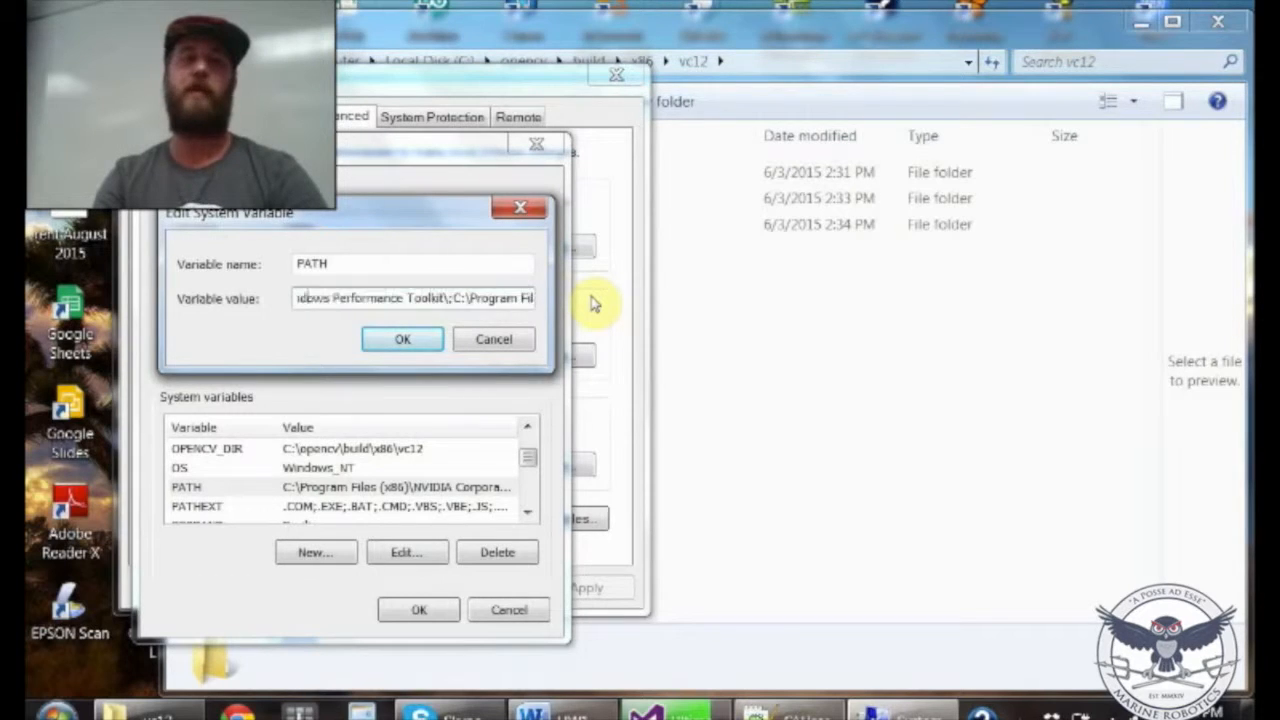
key("Left")
key("Left")
key("Left")
key("Left")
key("Left")
key("Left")
key("Left")
key("Left")
key("Left")
key("Left")
key("Left")
key("Left")
key("Left")
key("Left")
key("Left")
key("Left")
key("Left")
key("Left")
key("Left")
key("Left")
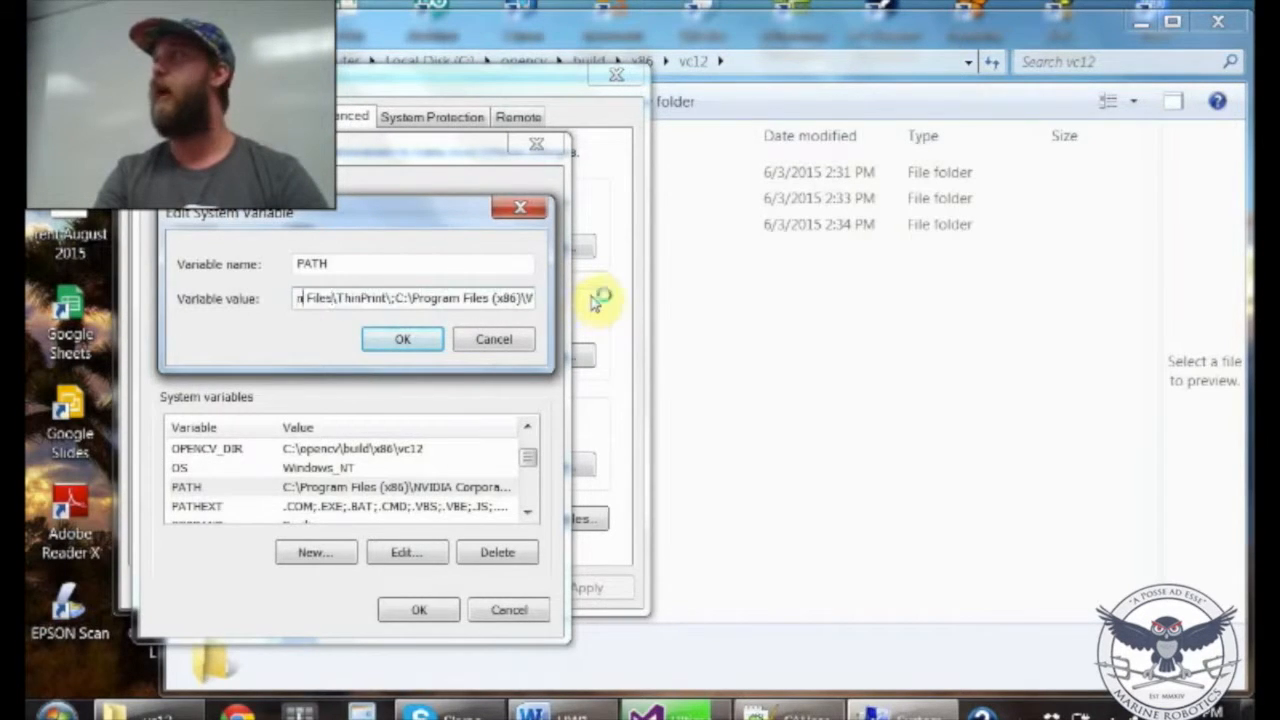
key("Left")
key("Left")
key("Left")
key("Left")
key("Left")
key("Left")
key("Left")
key("Left")
key("Left")
key("Left")
key("Left")
key("Left")
key("Left")
key("Left")
key("Left")
key("Left")
key("Left")
key("Left")
key("Left")
key("Left")
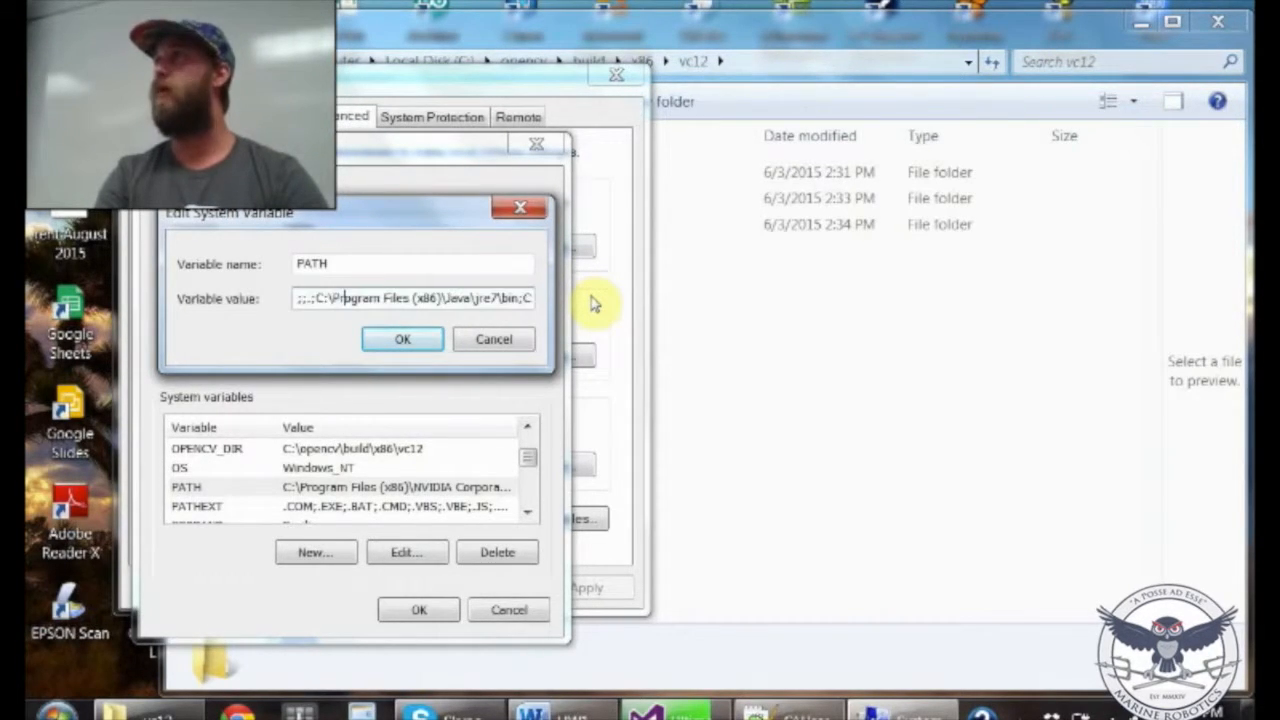
key("Left")
key("Left")
key("Left")
key("Left")
key("Left")
key("Left")
key("Left")
key("Left")
key("Left")
key("Left")
key("Left")
key("Left")
key("Left")
key("Left")
key("Left")
key("Left")
key("Left")
key("Left")
key("Left")
key("Left")
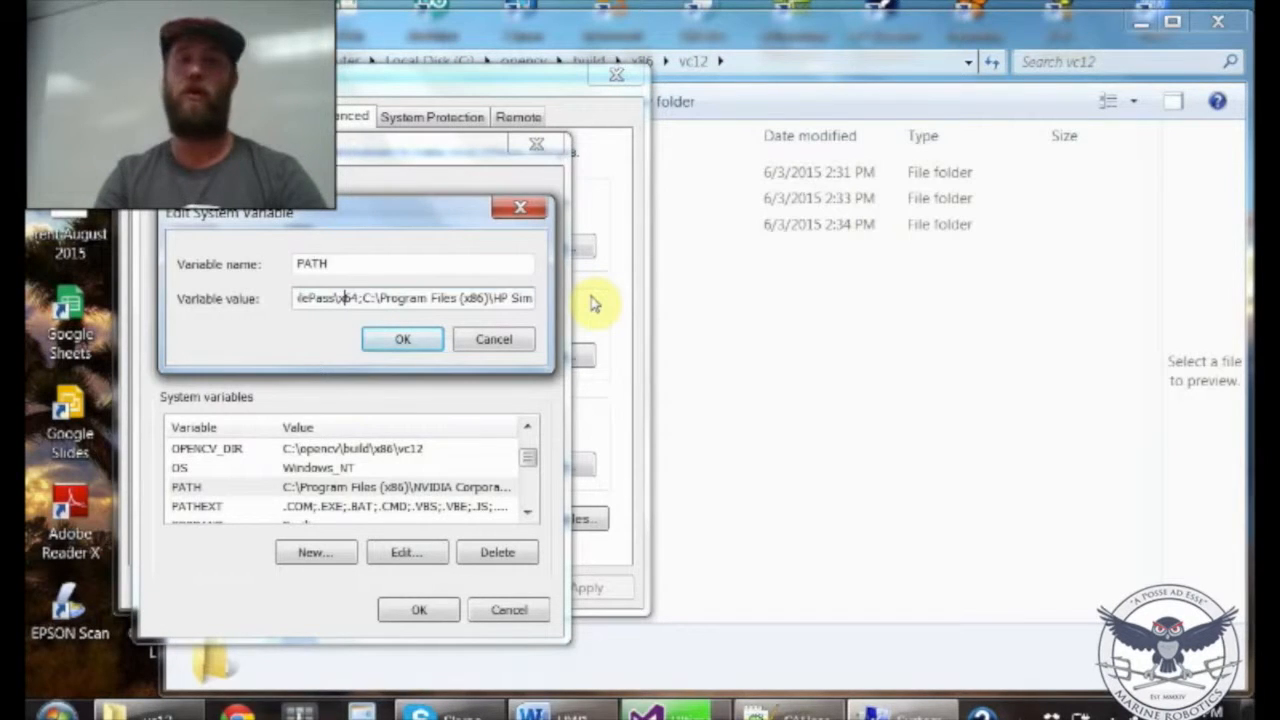
key("Left")
key("Left")
key("Left")
key("Left")
key("Left")
key("Left")
key("Left")
key("Left")
key("Left")
key("Left")
key("Left")
key("Left")
key("Left")
key("Left")
key("Left")
key("Left")
key("Left")
key("Left")
key("Left")
key("Left")
key("Left")
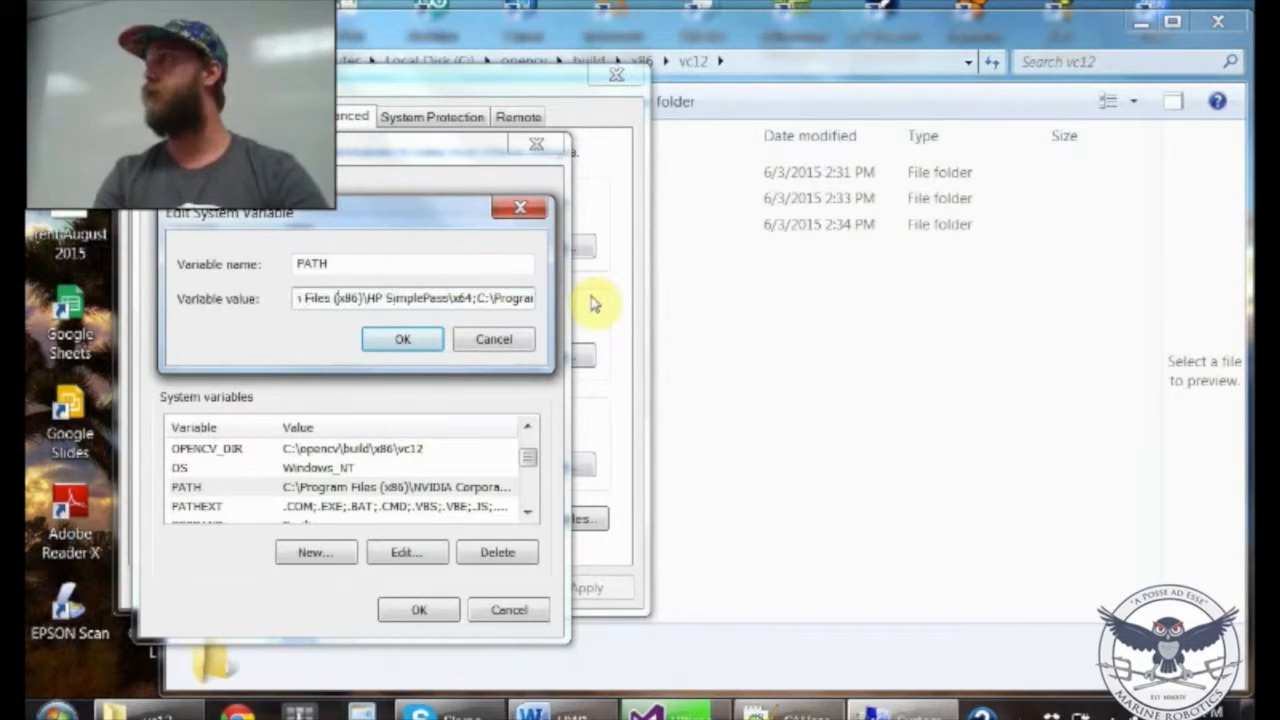
Read through the rest of the PATH value back to its beginning, then close the variable without changing it
key("Left")
key("Left")
key("Left")
key("Left")
key("Left")
key("Left")
key("Left")
key("Left")
key("Left")
key("Left")
key("Left")
key("Left")
key("Left")
key("Left")
key("Left")
key("Left")
key("Left")
key("Left")
key("Left")
key("Left")
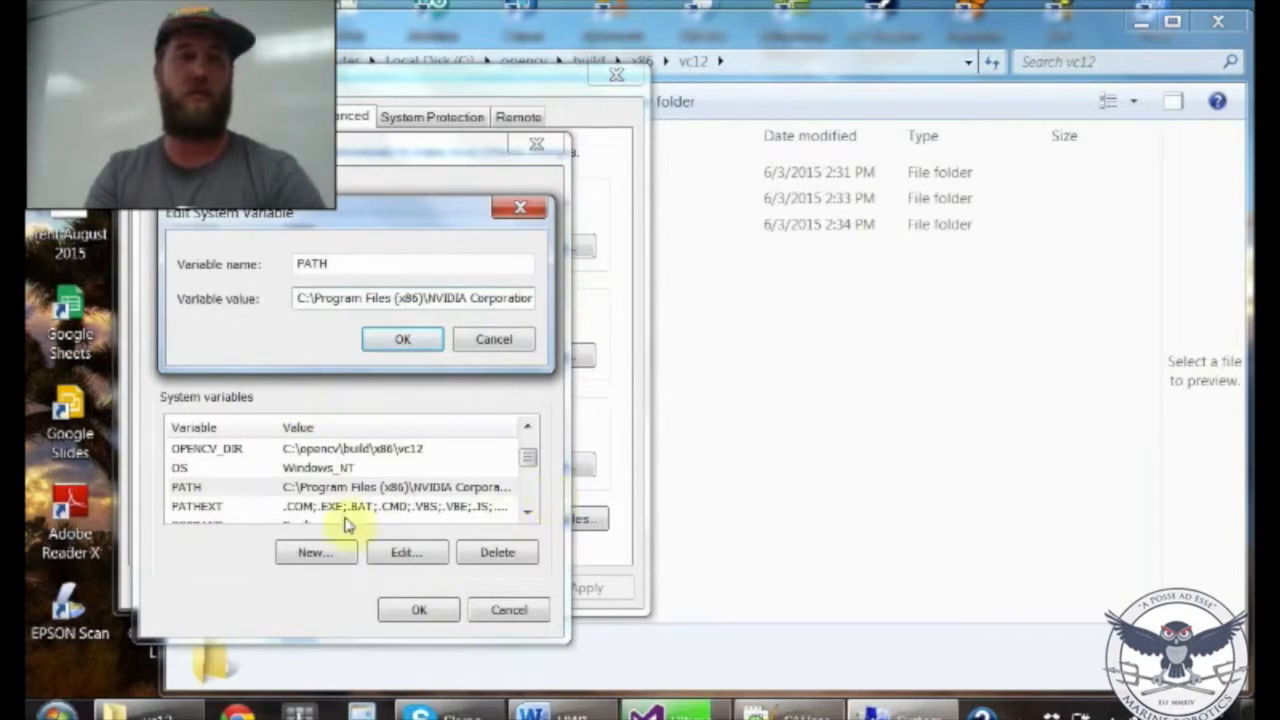
left_click(533, 517)
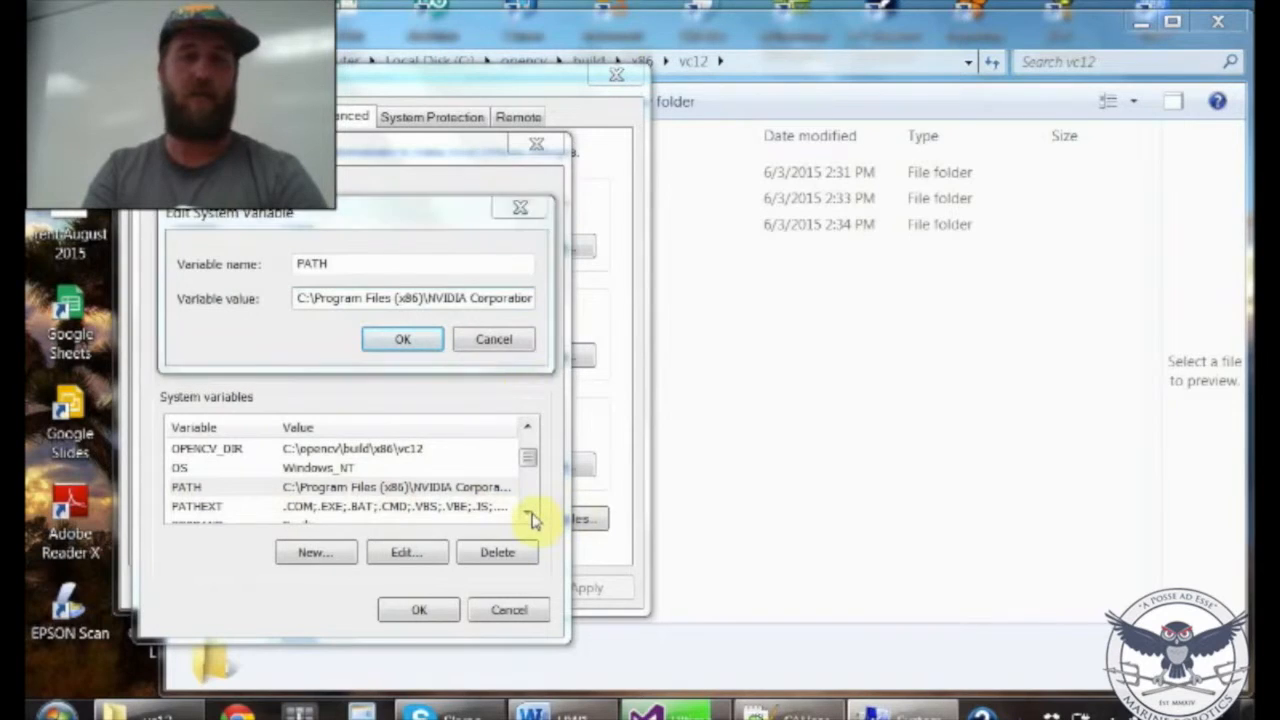
left_click(490, 338)
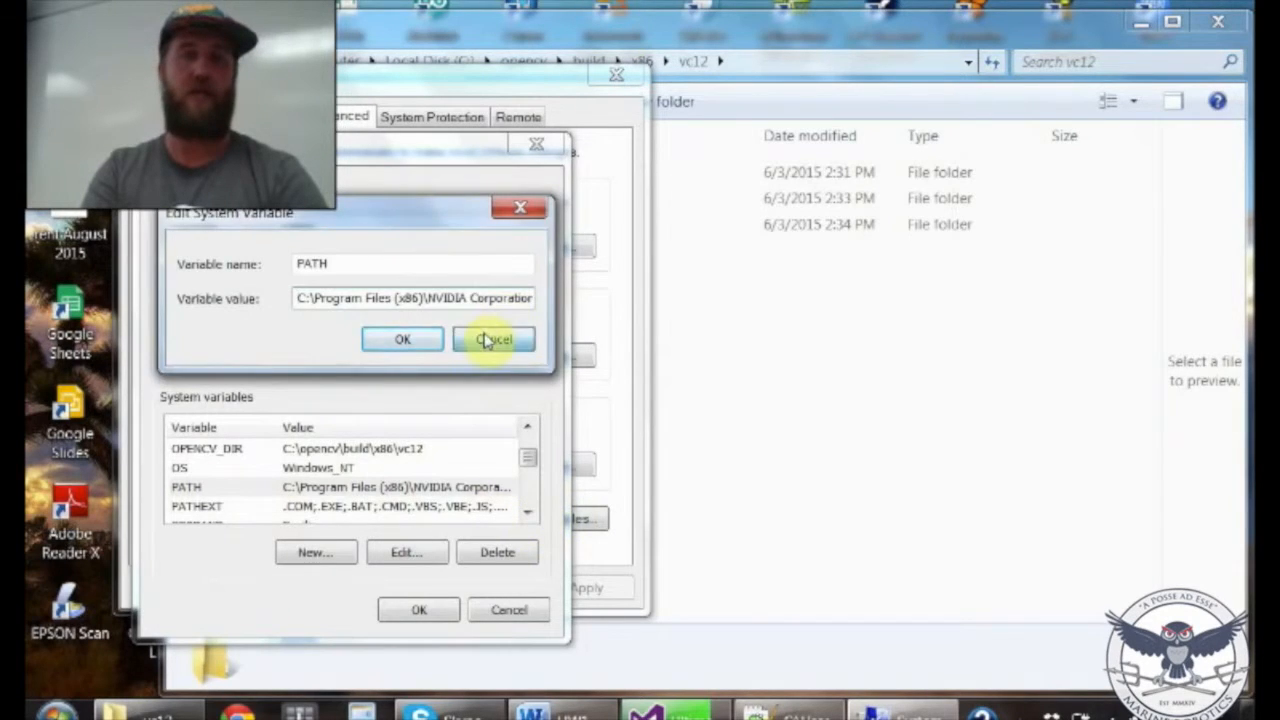
Look through the whole system variables list, from its first entries past PATH to the last ones
left_click(528, 514)
left_click(528, 514)
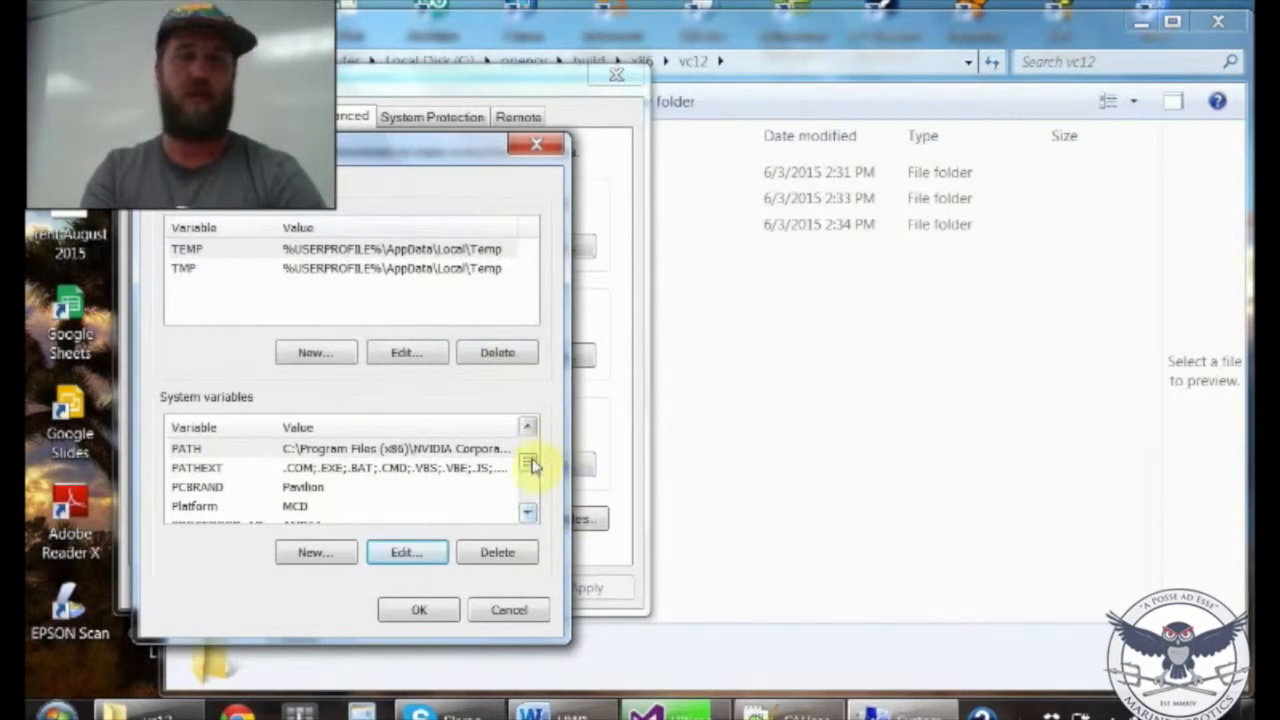
left_click_drag(529, 466, 529, 455)
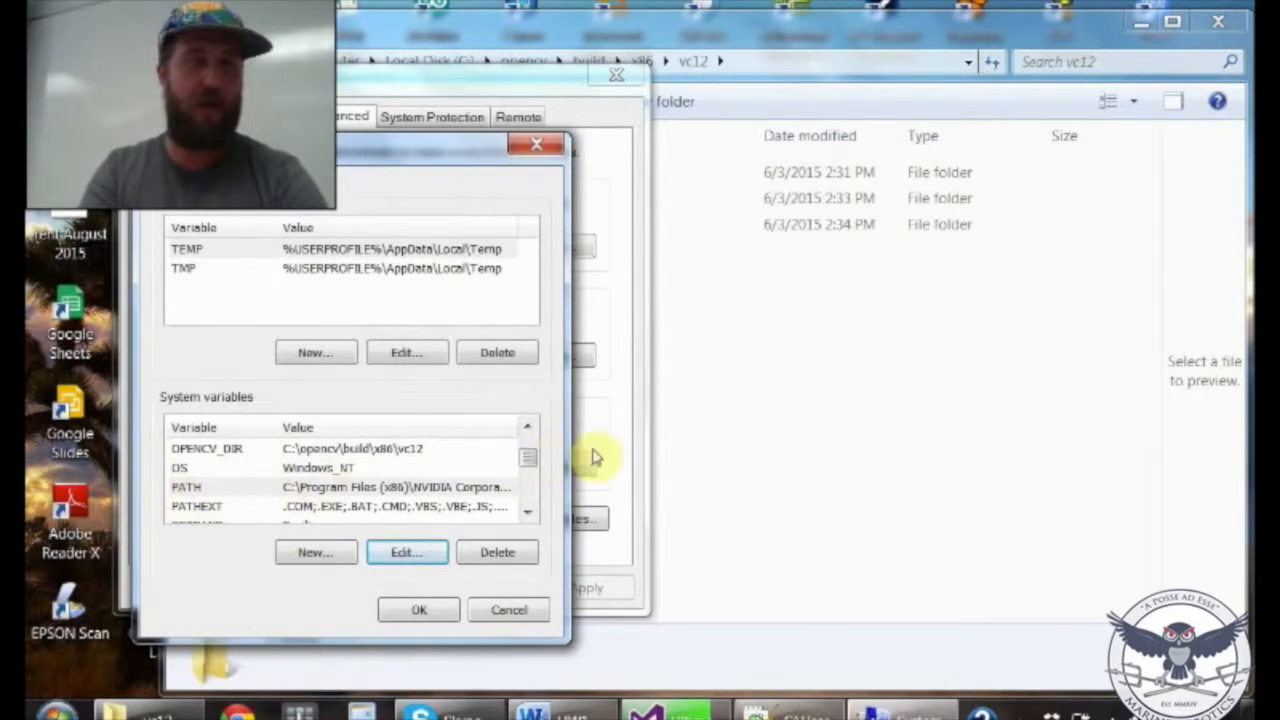
left_click(528, 428)
left_click(528, 428)
left_click(528, 428)
left_click(528, 428)
left_click(528, 428)
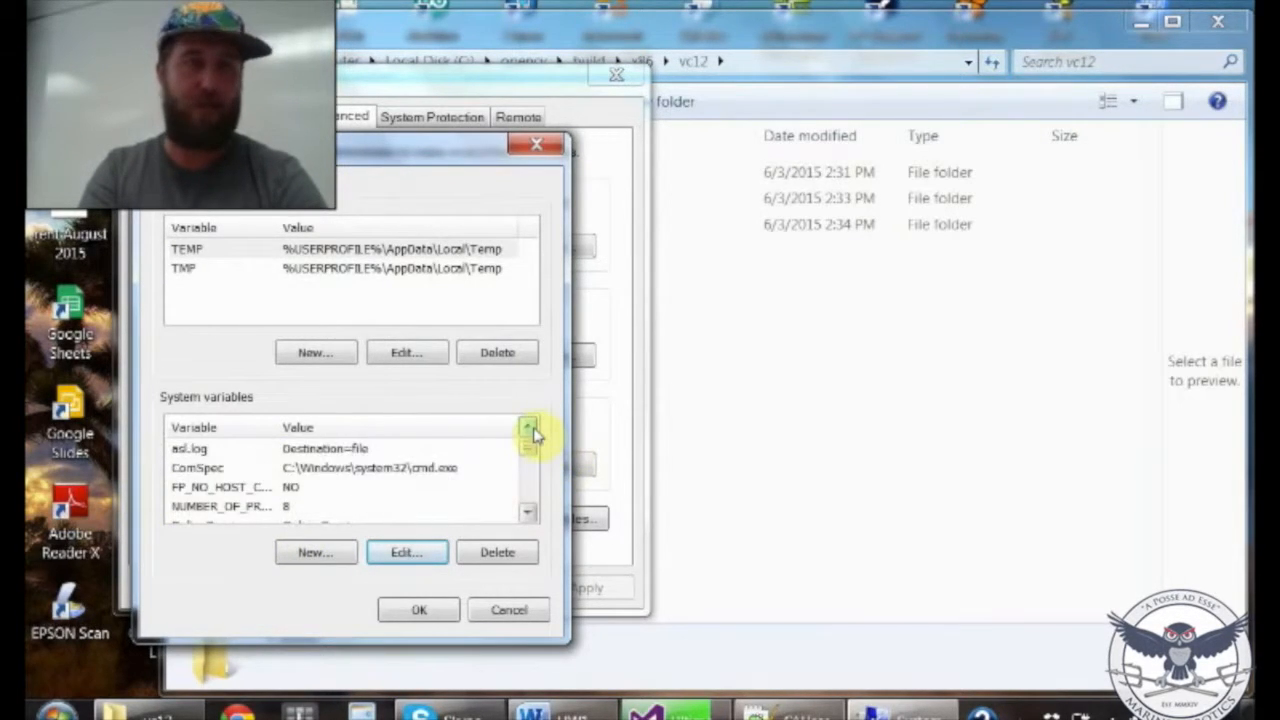
left_click(528, 514)
left_click(528, 514)
left_click(528, 514)
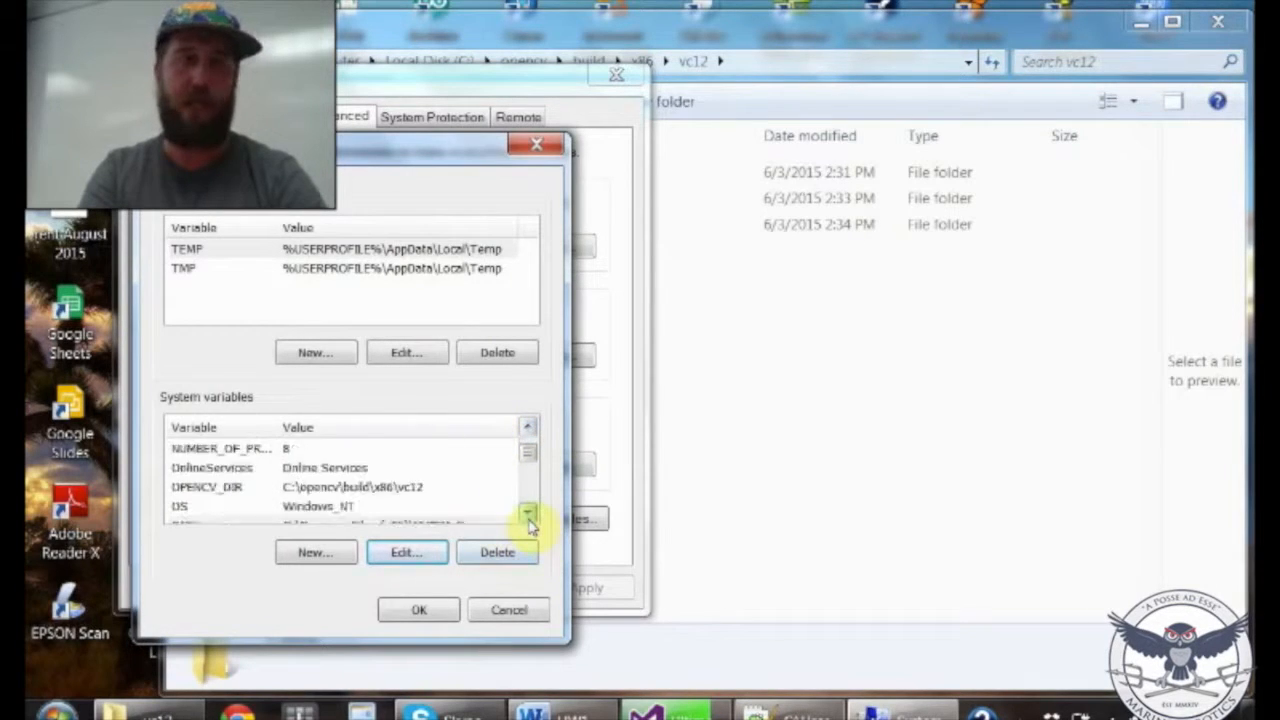
left_click(528, 514)
left_click(528, 514)
left_click(528, 514)
left_click(528, 514)
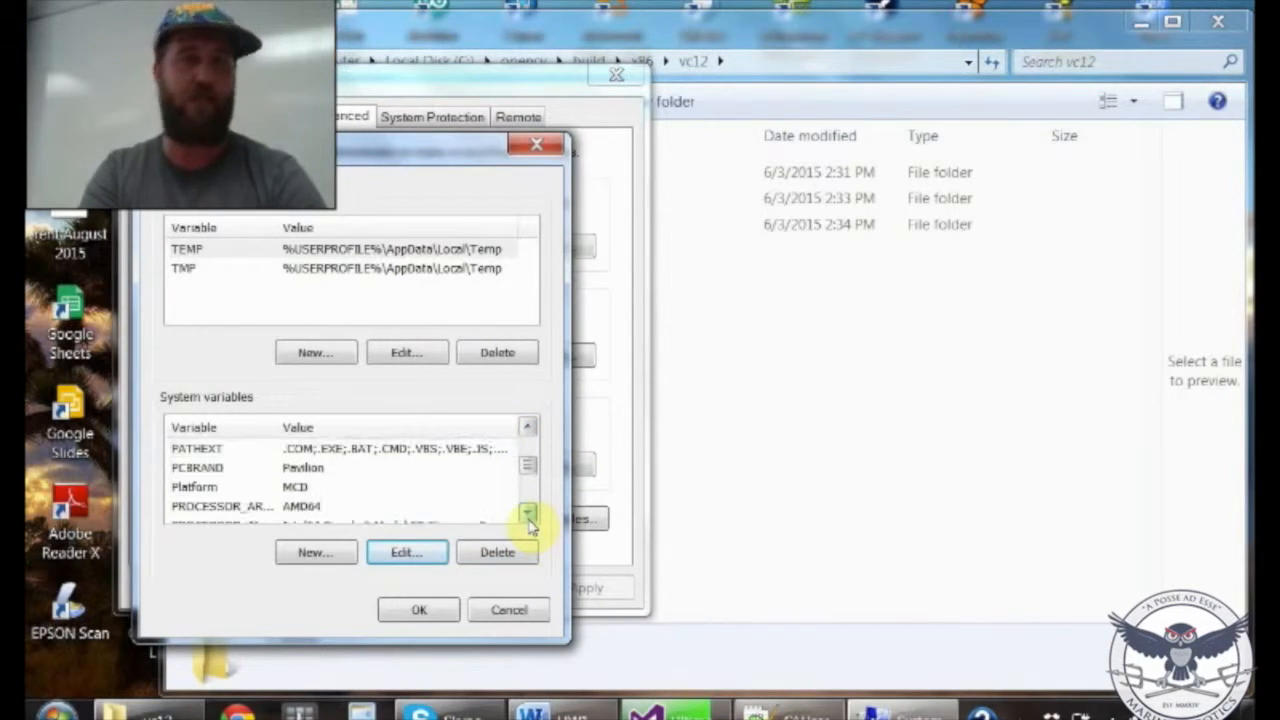
left_click(528, 514)
left_click(528, 514)
left_click(528, 514)
left_click(528, 514)
left_click(528, 514)
left_click(528, 514)
left_click(528, 514)
left_click(528, 514)
left_click(528, 514)
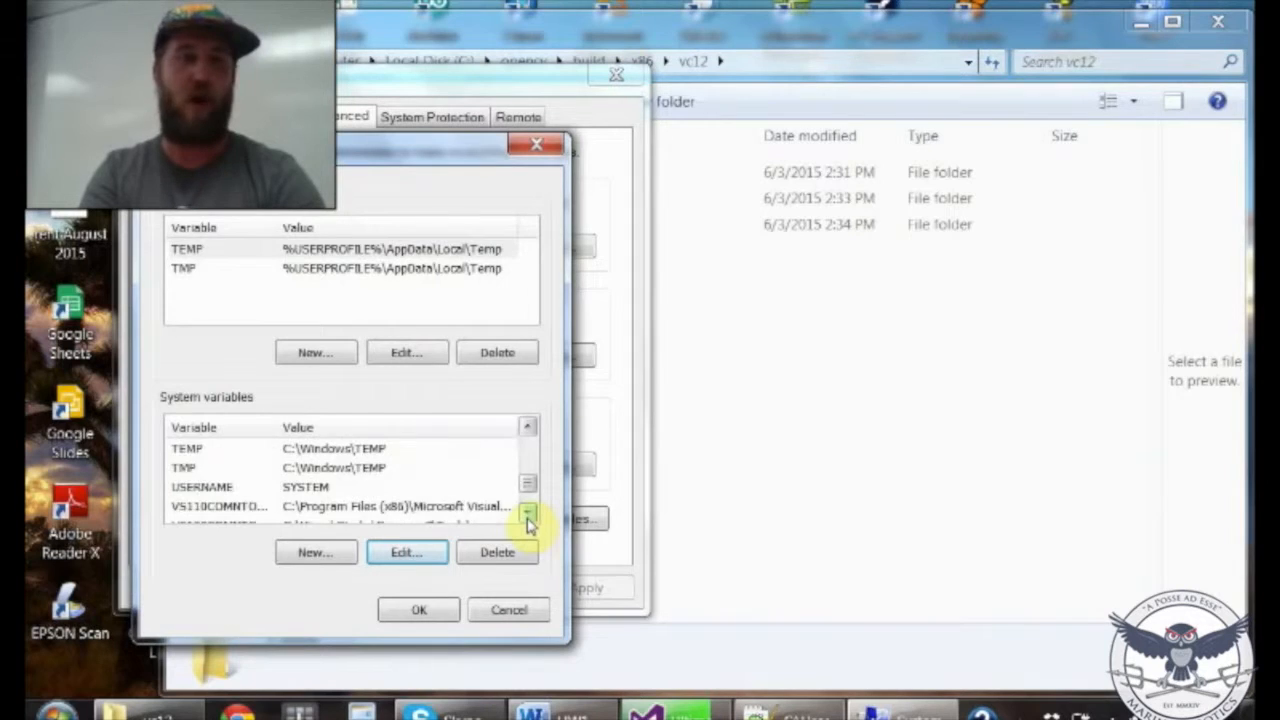
left_click(528, 514)
left_click(528, 514)
left_click(528, 514)
left_click(528, 514)
Reopen the PATH system variable for editing and insert %OPENCV_DIR%\bin; at the very start of its value
left_click_drag(528, 500, 529, 455)
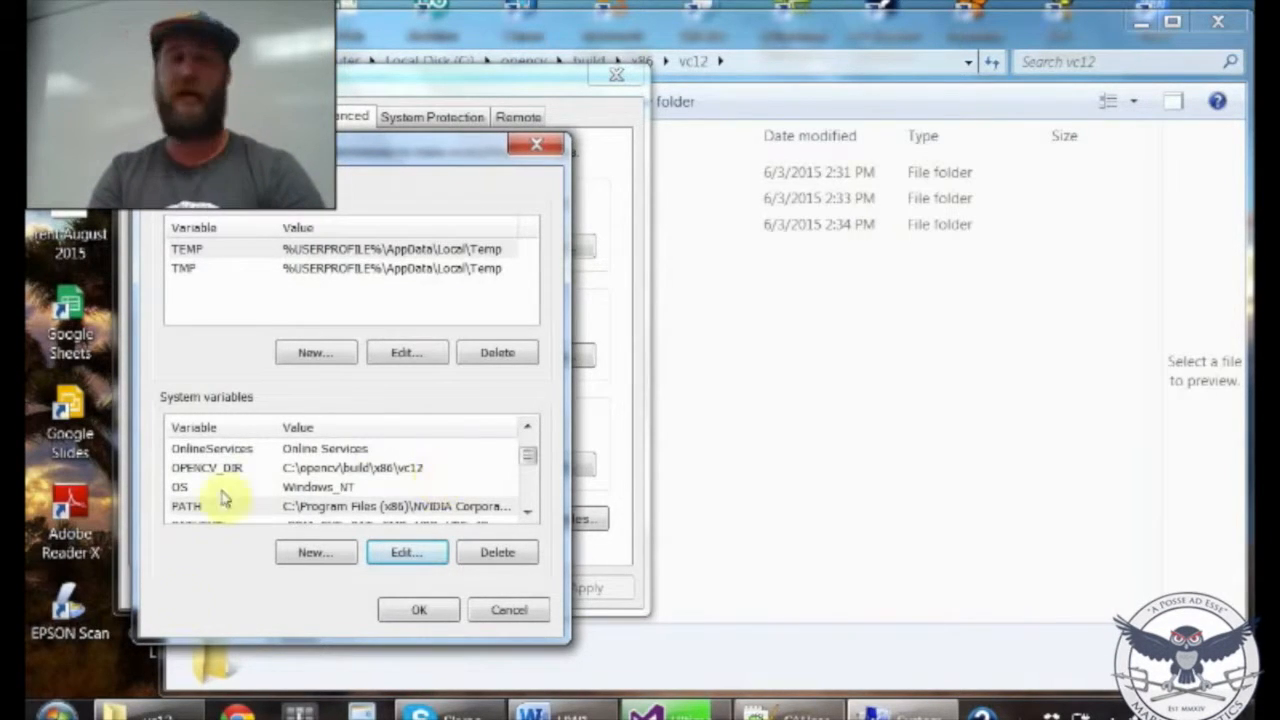
left_click(406, 554)
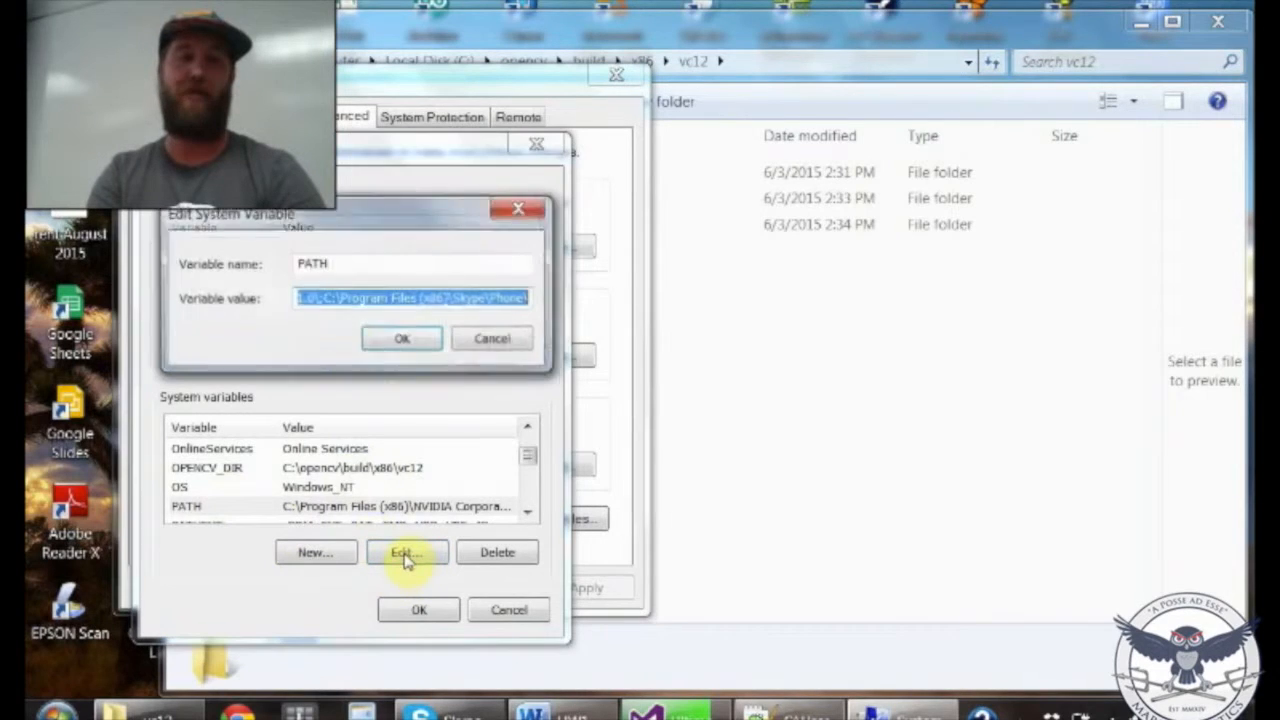
key("End")
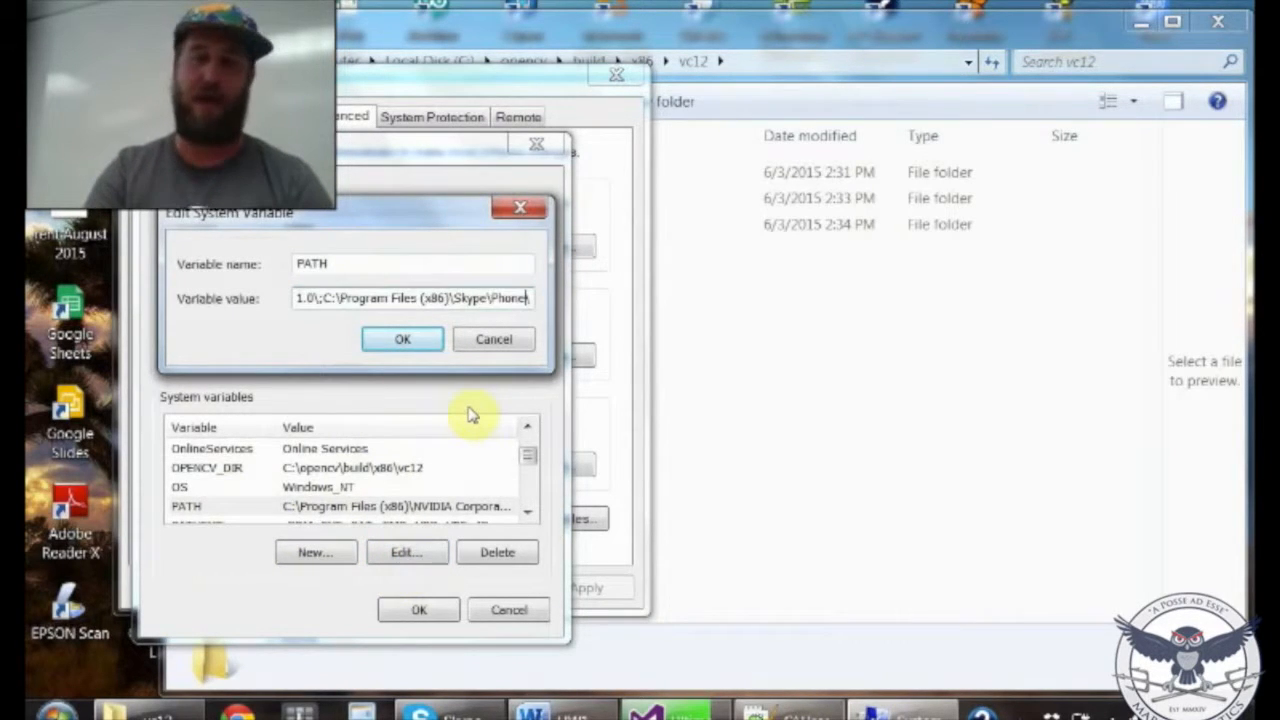
key("Left")
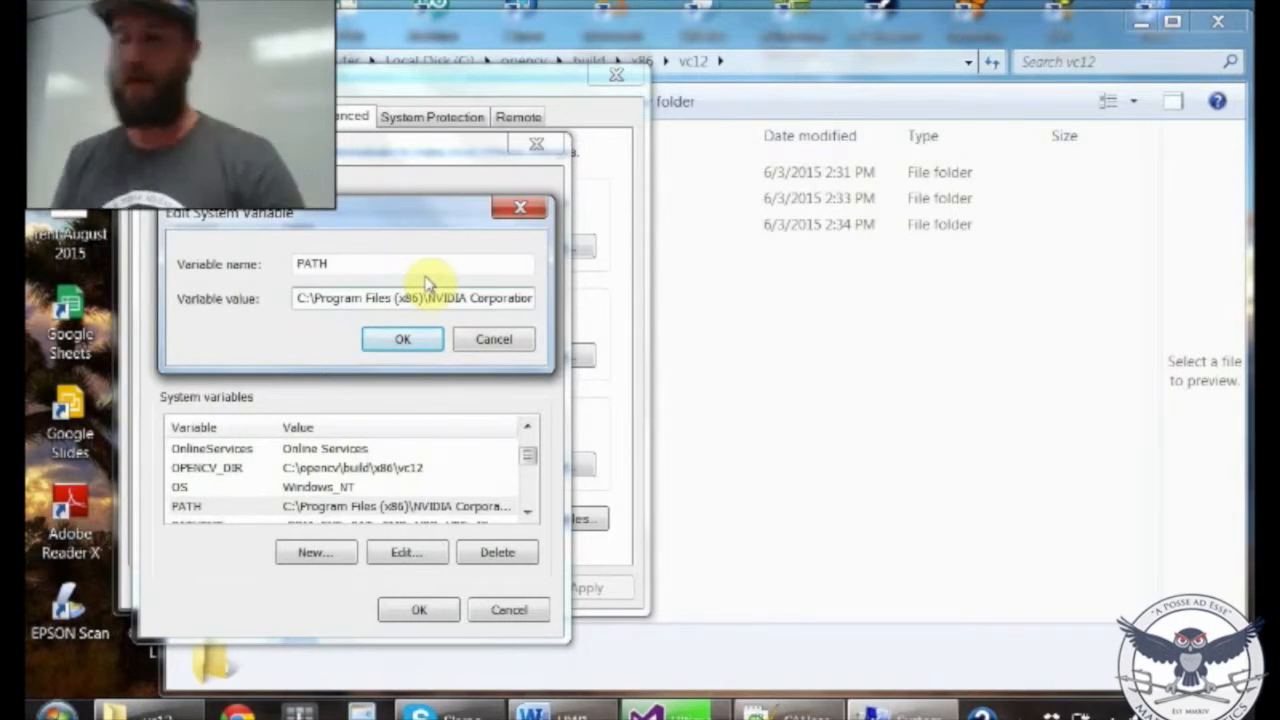
type("%")
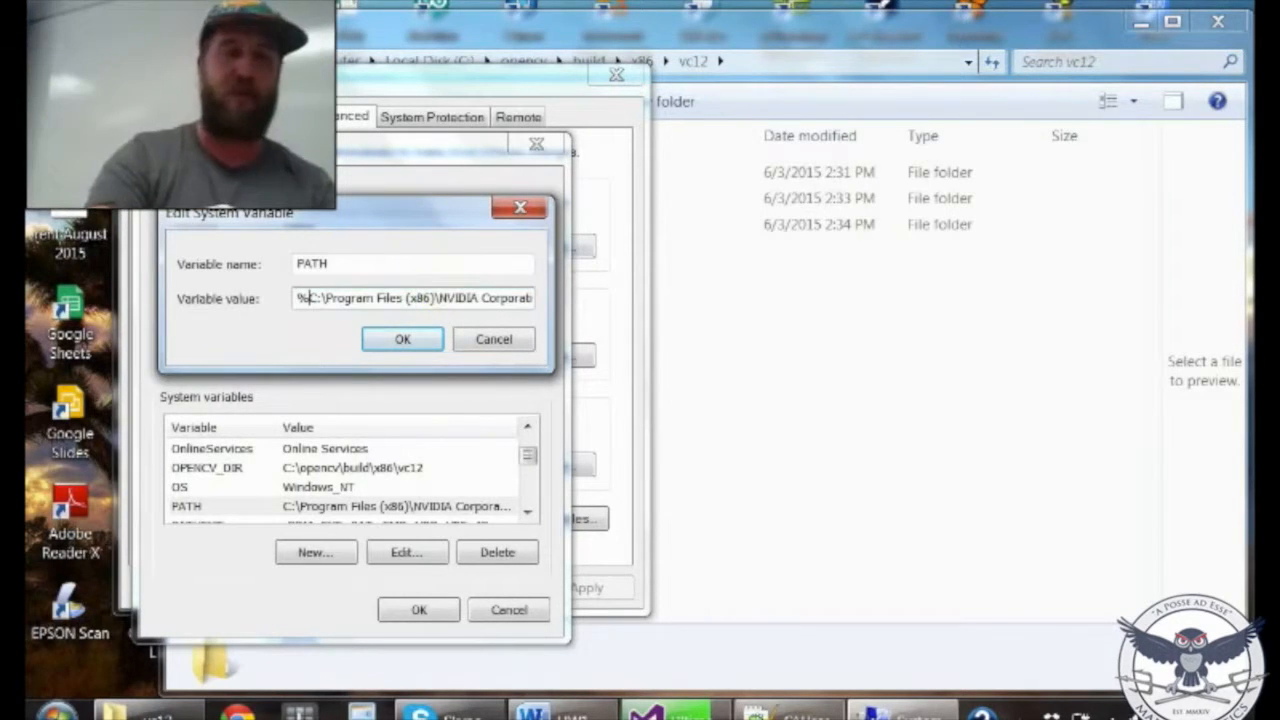
type("OPENCV_DIR")
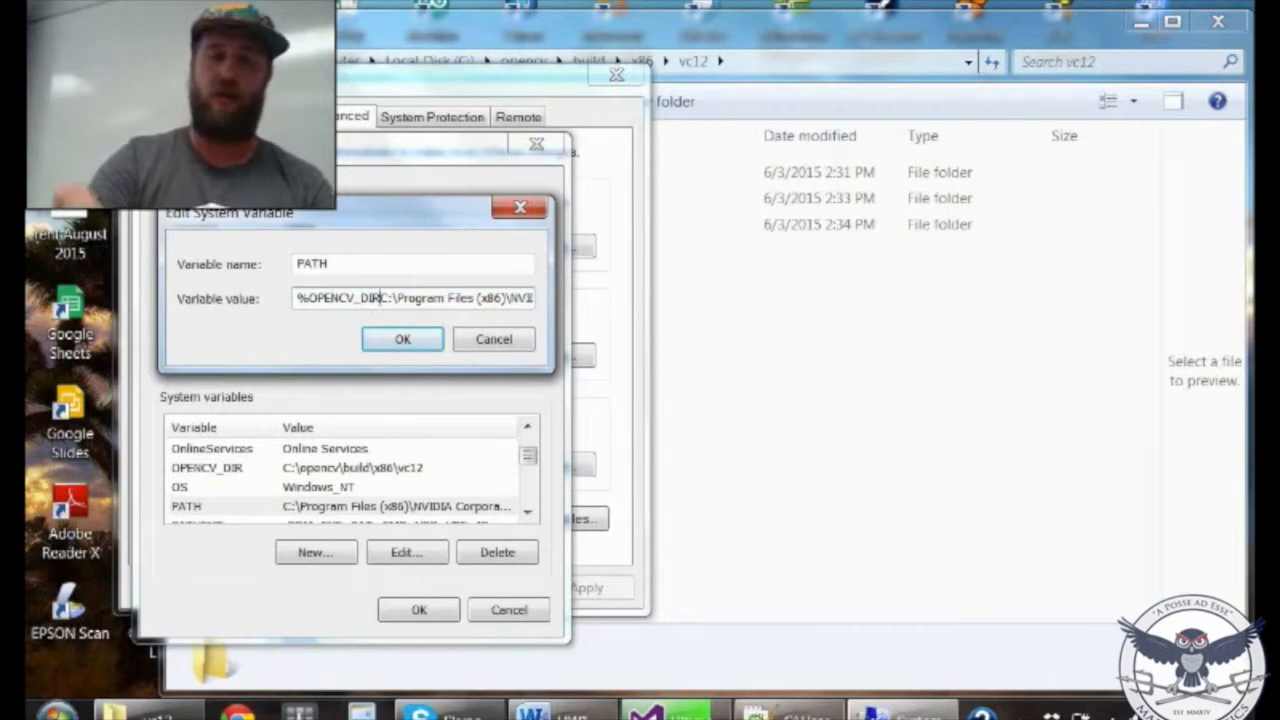
type("%")
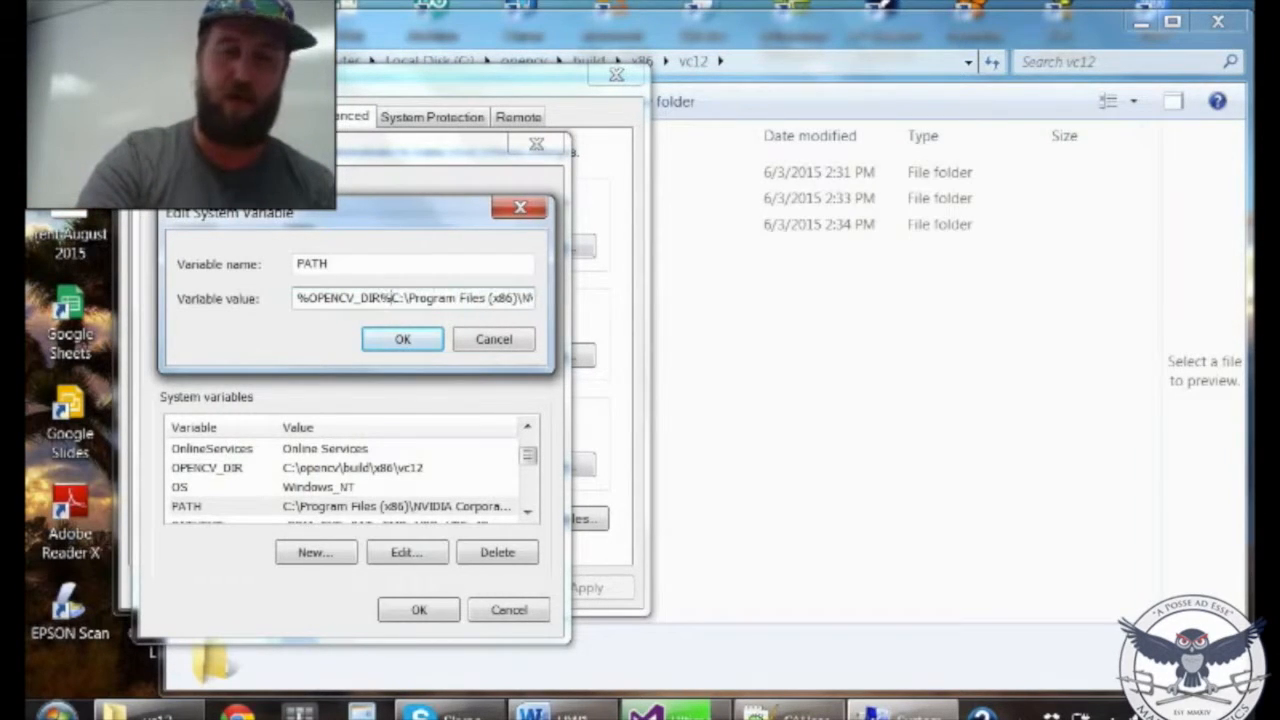
type(";")
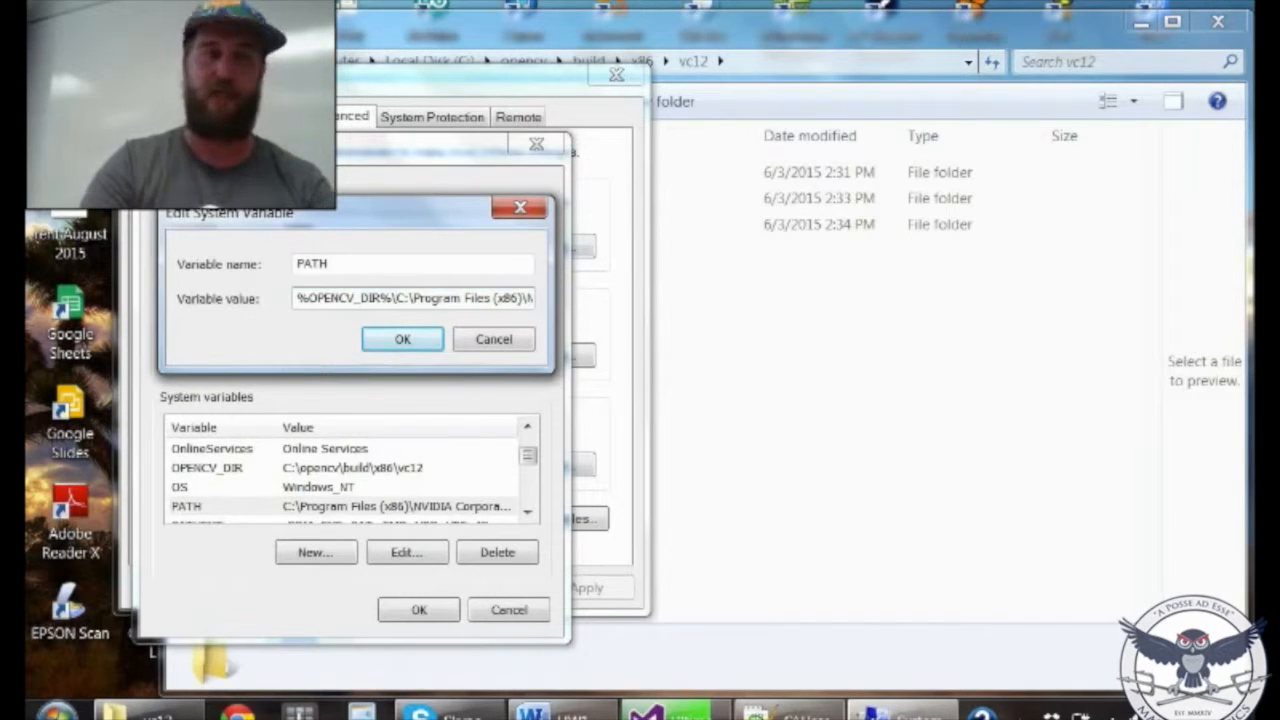
type("bin")
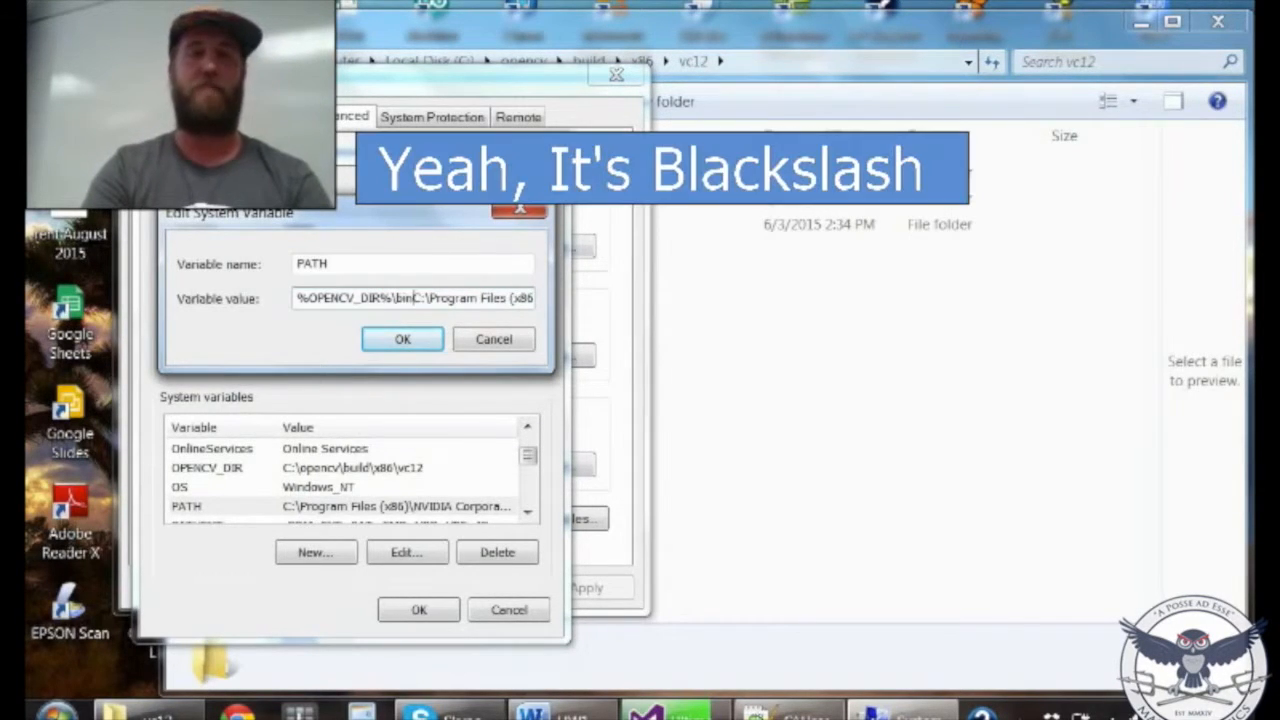
type(";")
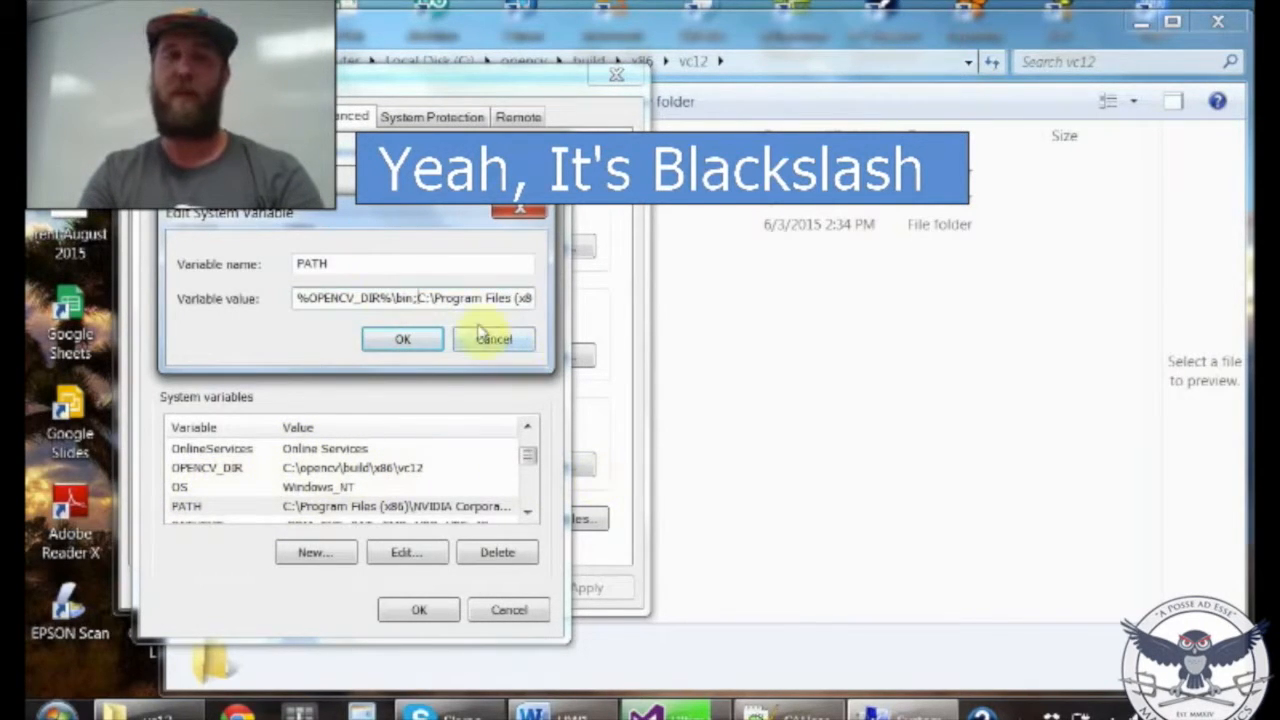
Check the contents of the bin folder inside C:\opencv\build\x86\vc12, then return to the PATH variable being edited
left_click(800, 355)
double_click(487, 173)
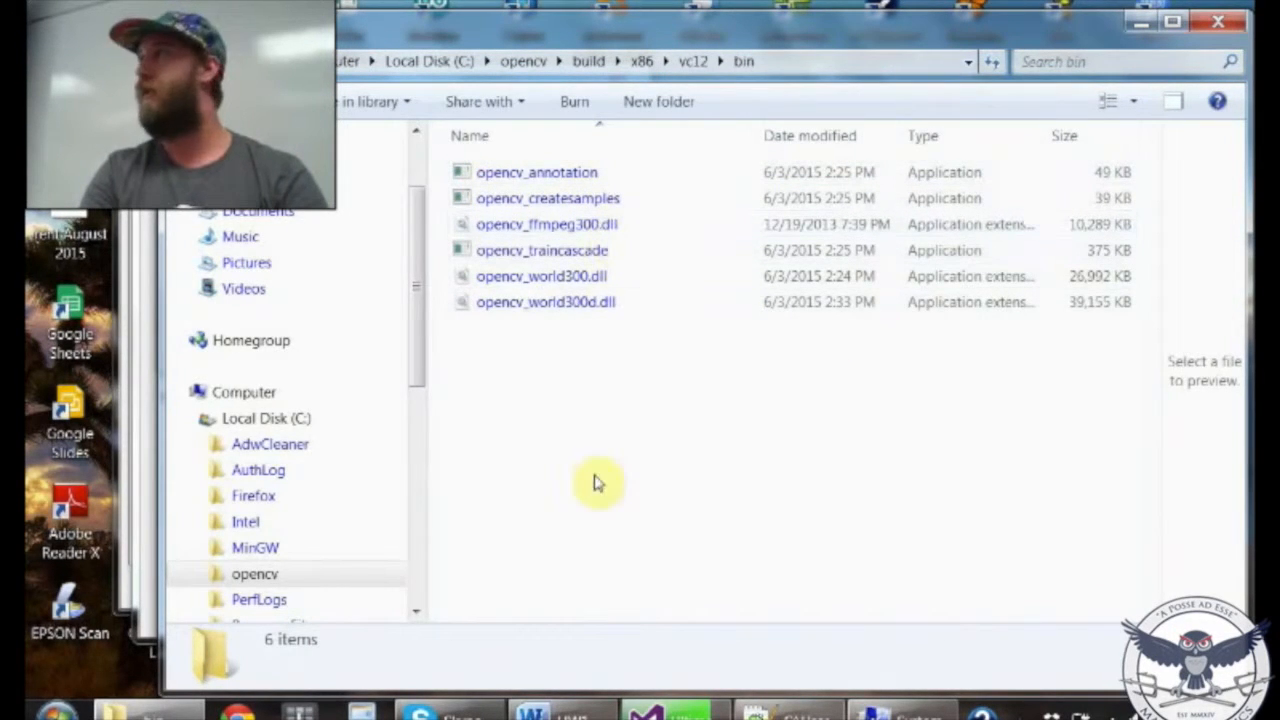
left_click(147, 185)
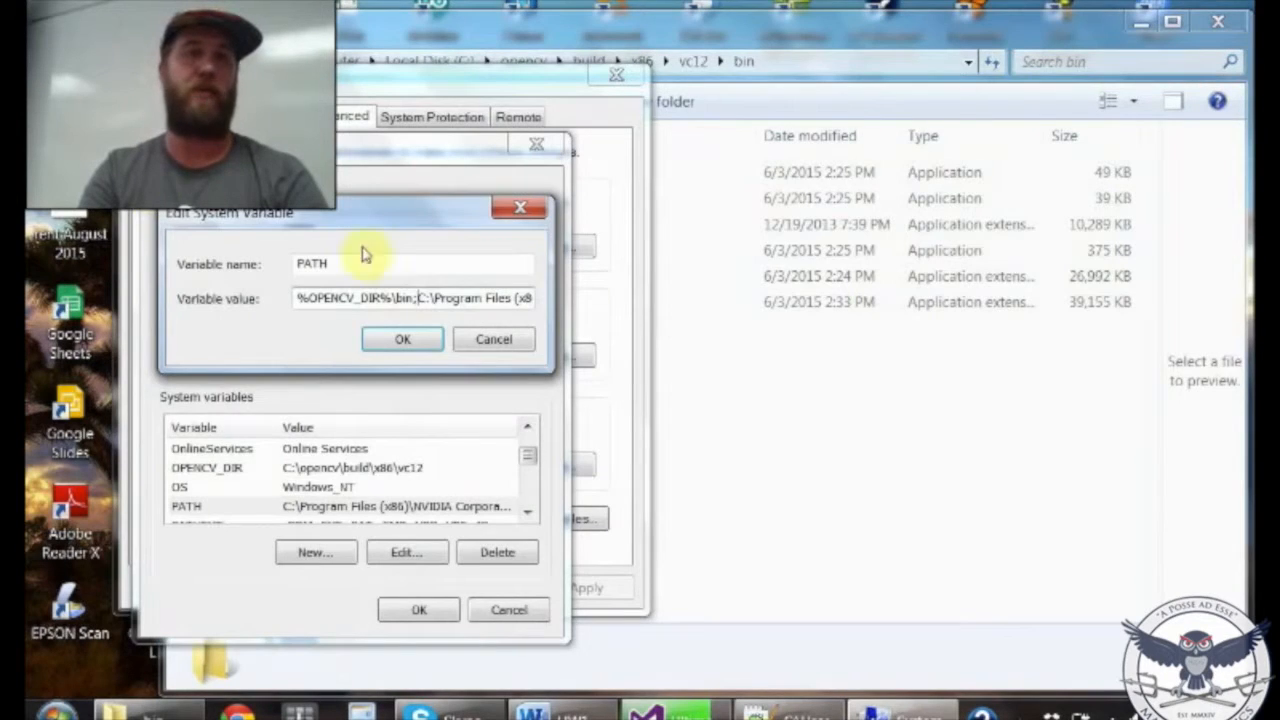
Save the edited PATH variable, confirm the environment variables and system properties, and close the bin folder window
left_click(425, 339)
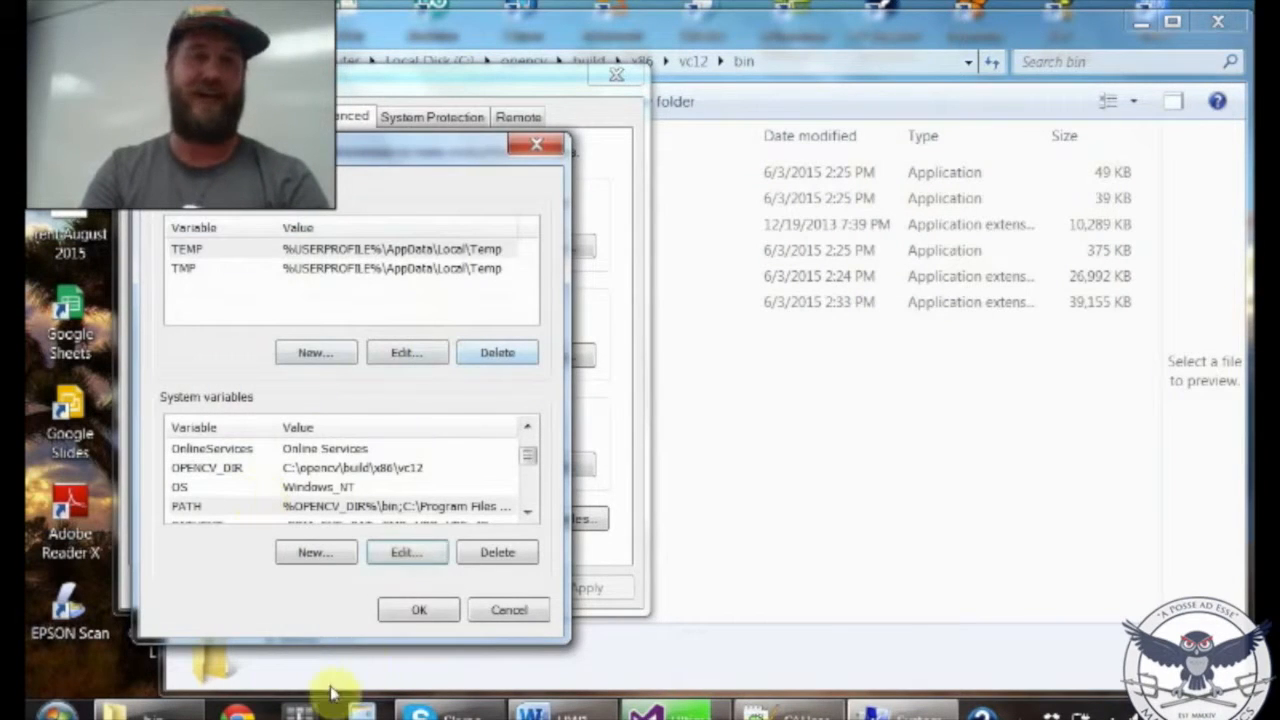
left_click(419, 609)
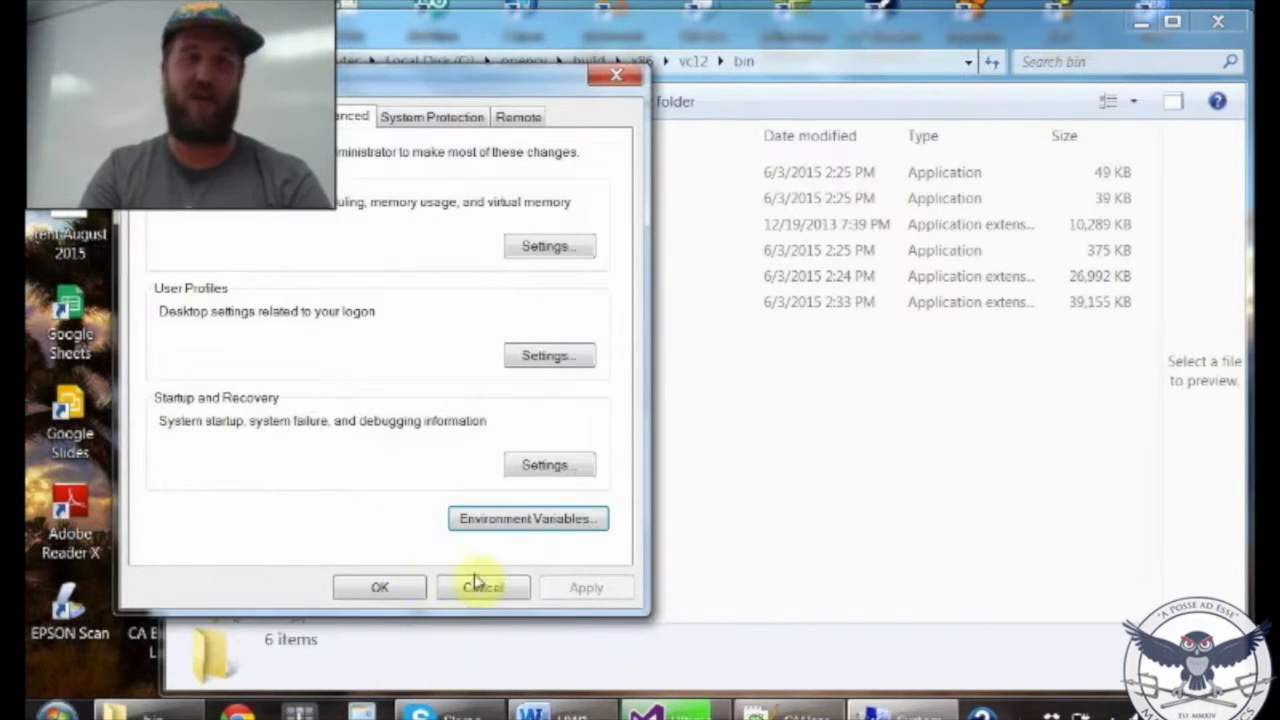
left_click(378, 587)
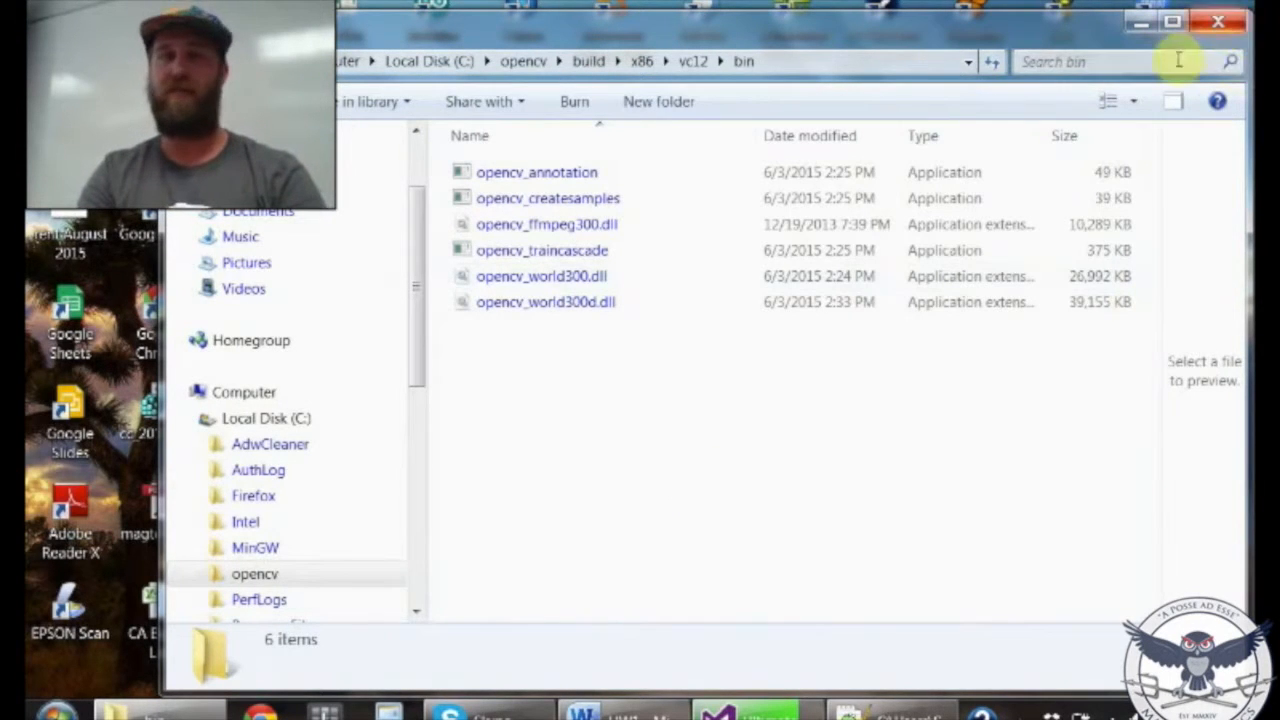
left_click(1218, 21)
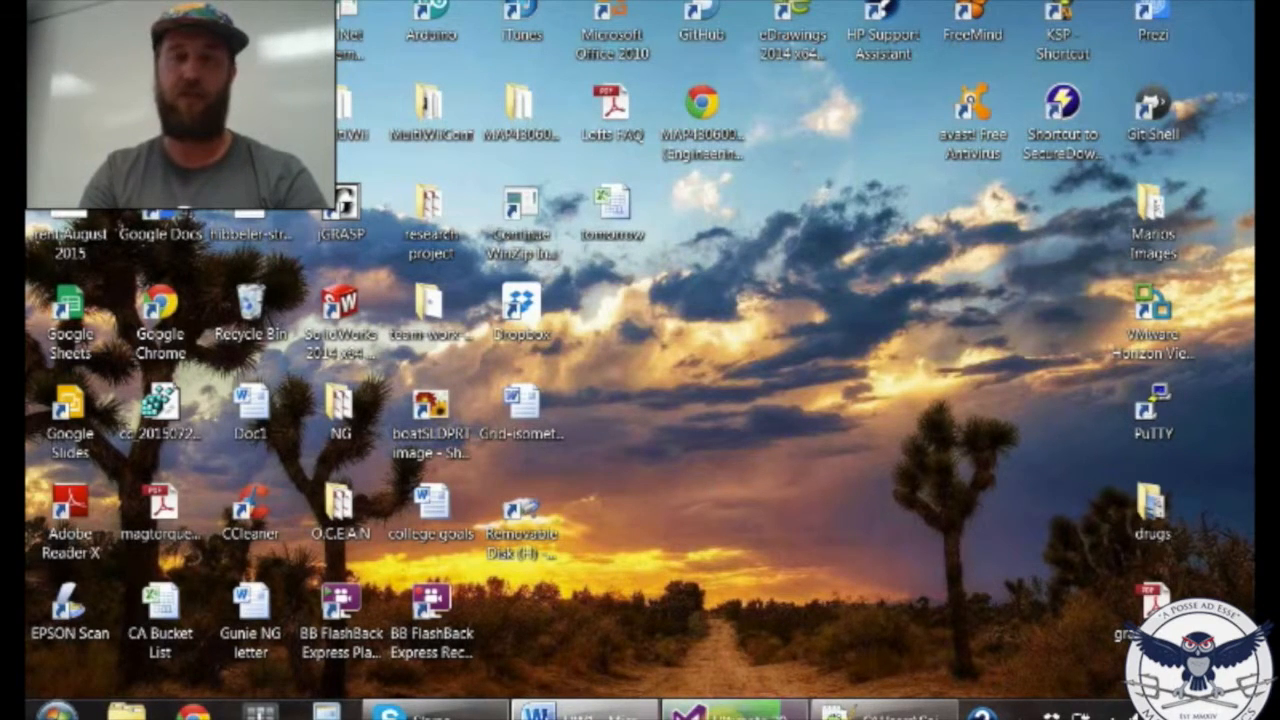
Switch to the Visual Studio Ultimate 2013 installer and check its installation progress
left_click(735, 710)
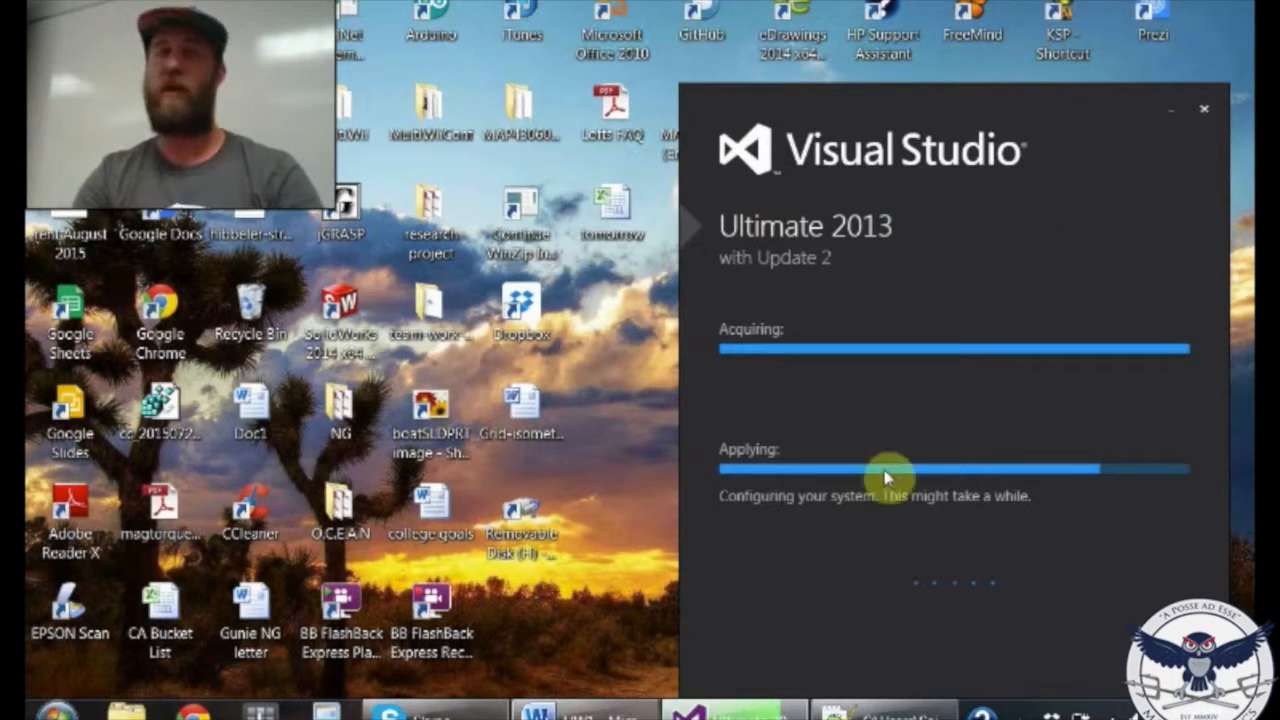
left_click(1165, 118)
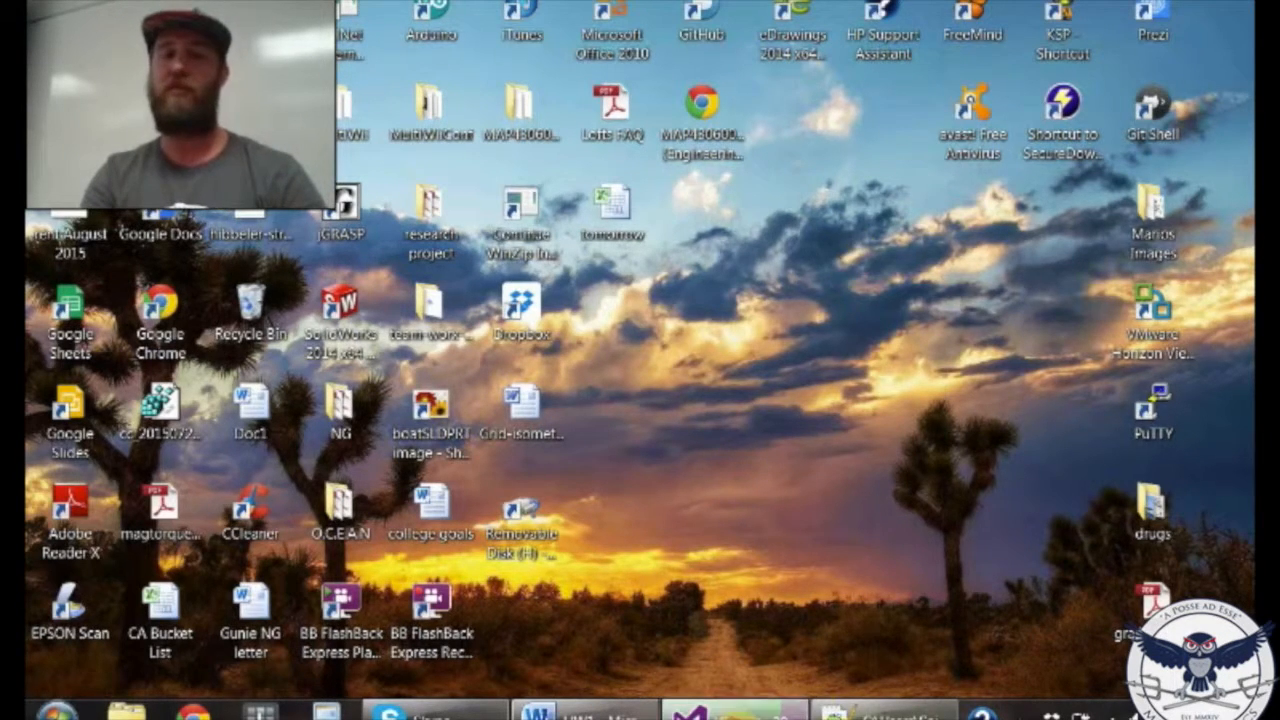
left_click(730, 712)
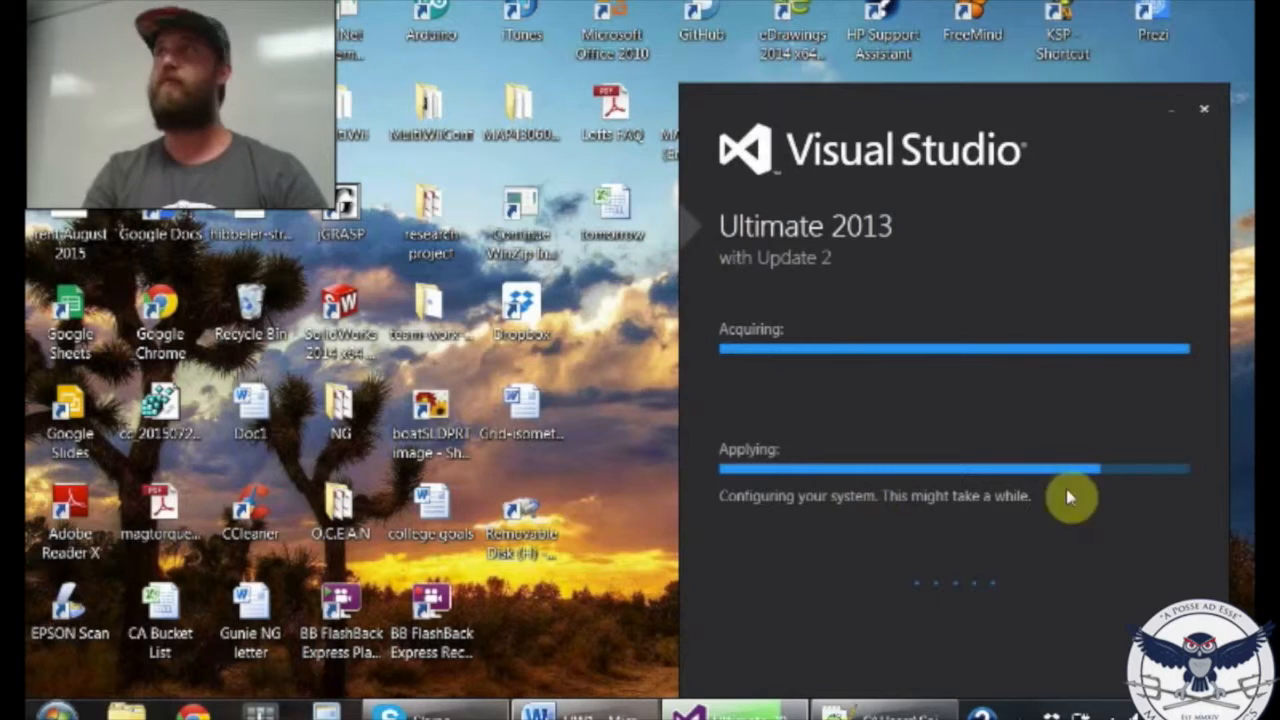